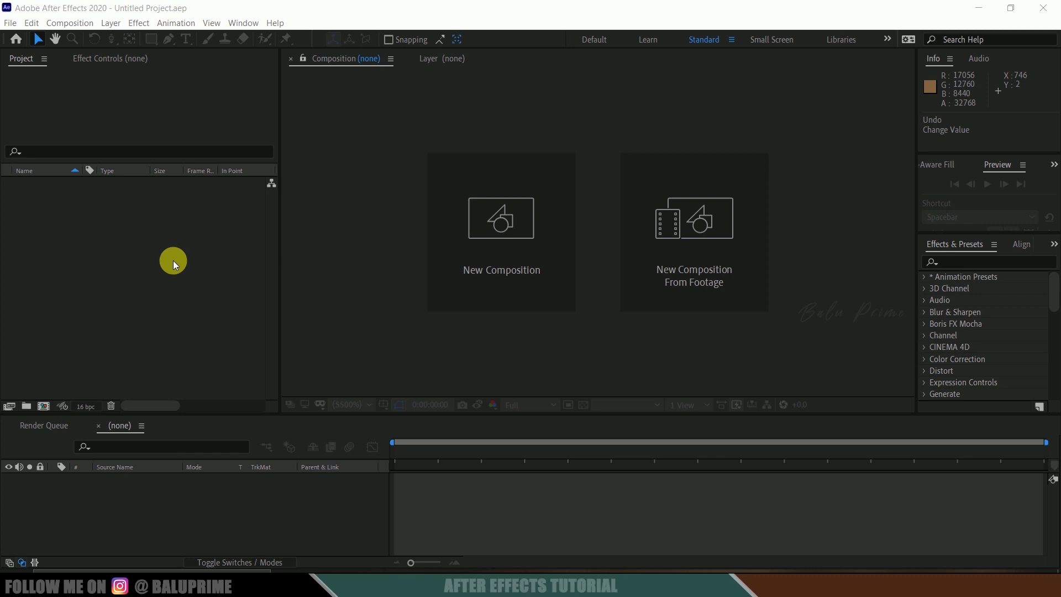
Step: Create Comp 1 from the HDTV 1080 24 preset: 1920×1080, 24 fps, 10 seconds
click(508, 231)
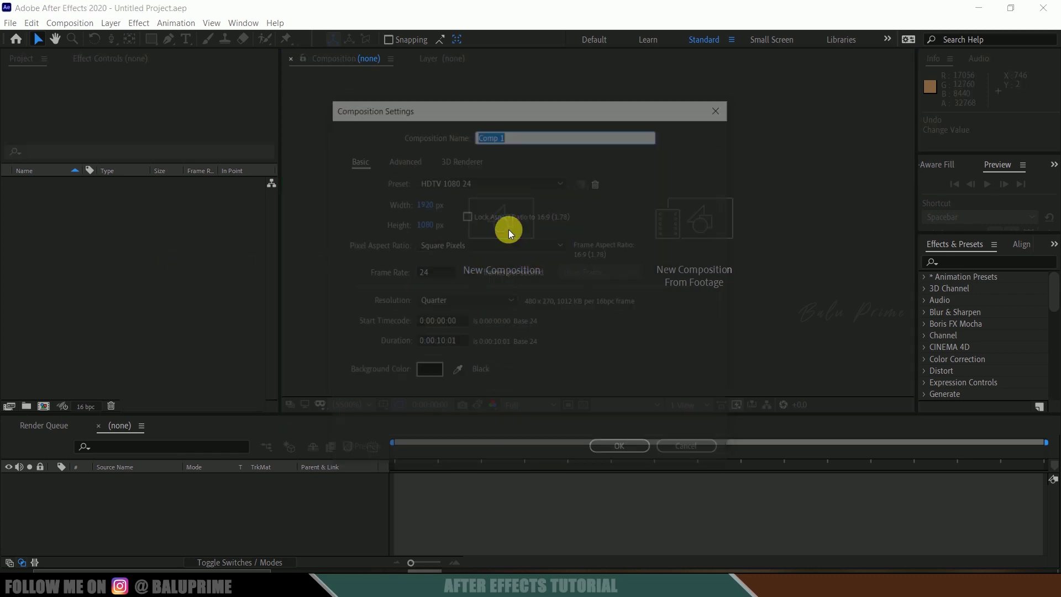
click(462, 181)
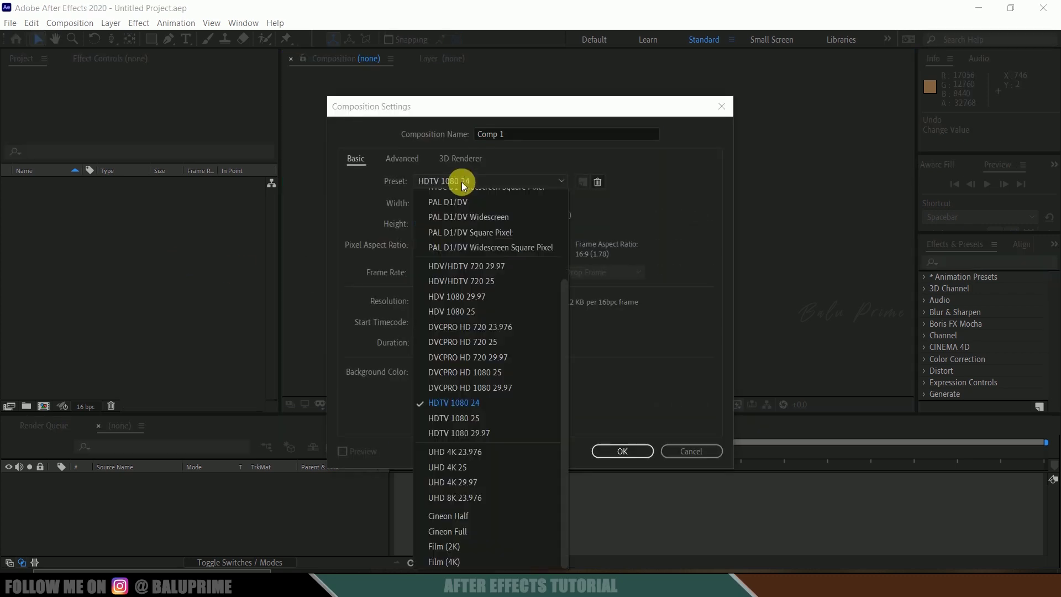
click(462, 401)
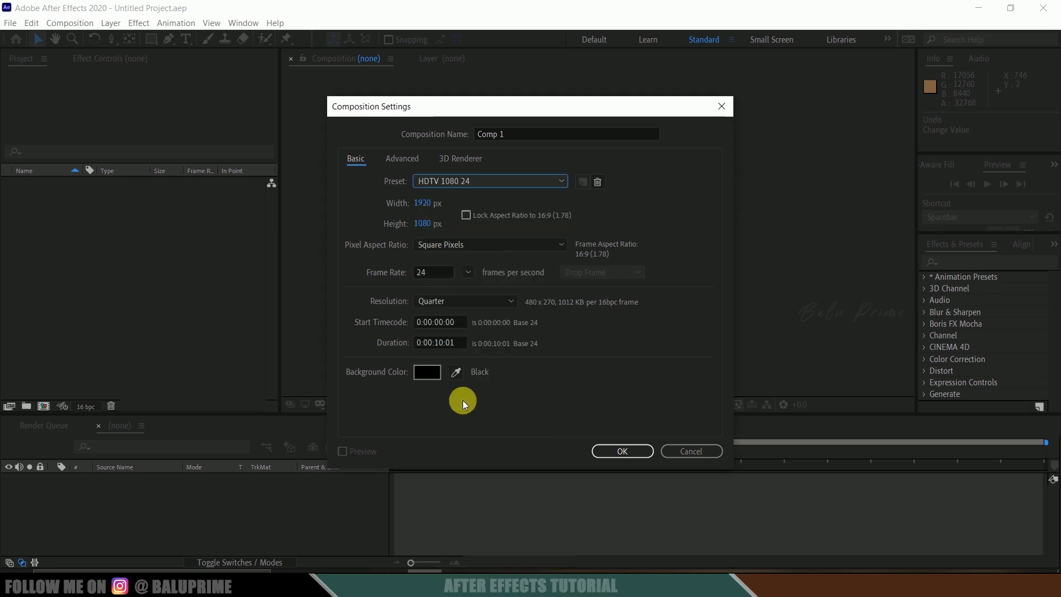
double_click(432, 272)
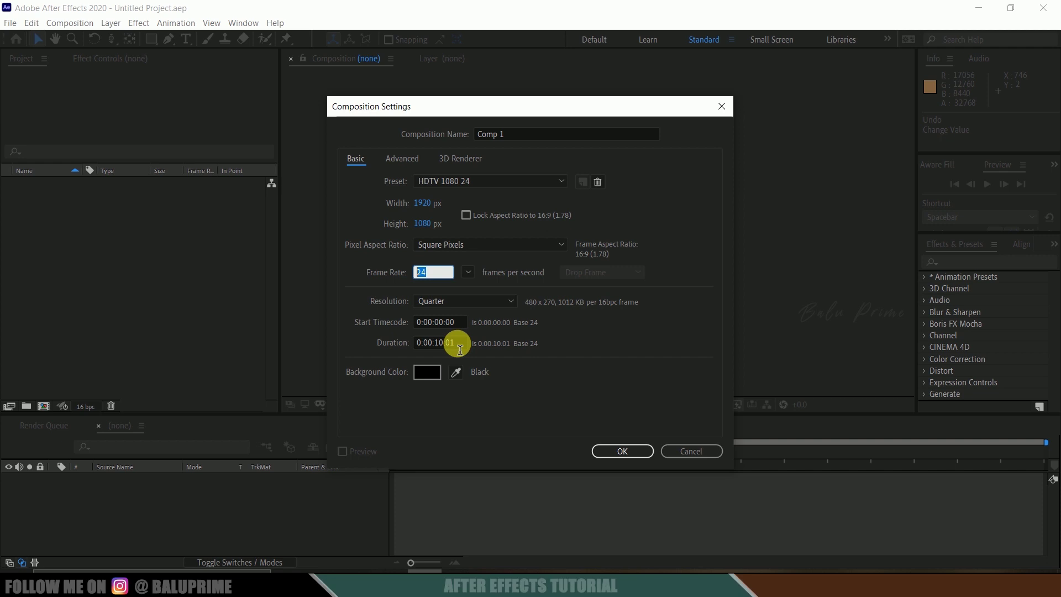
double_click(454, 343)
click(639, 452)
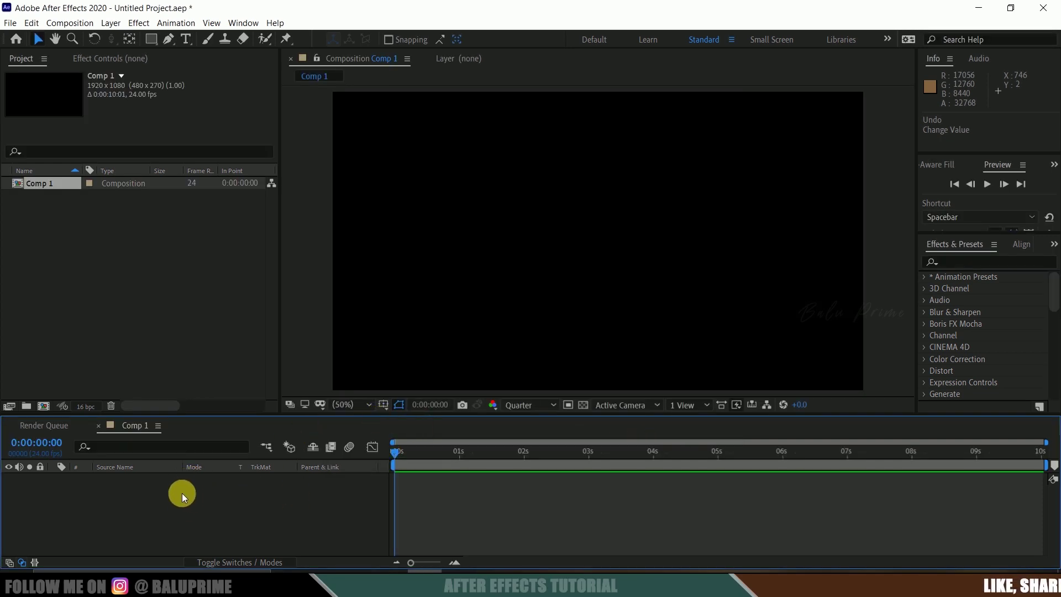
Step: Add a comp-sized black solid layer named bg
click(108, 24)
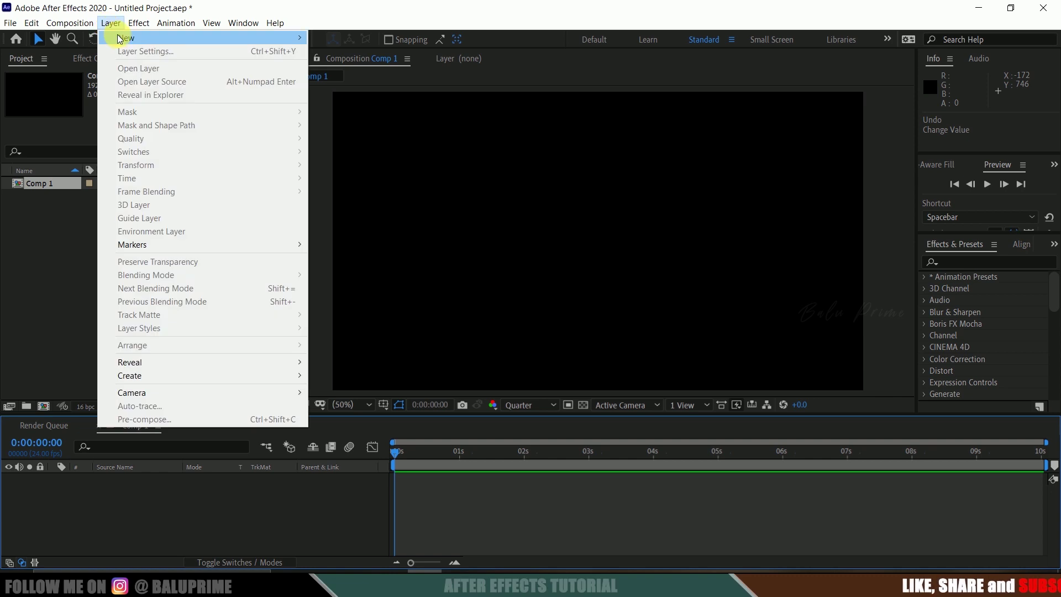
mouse_move(267, 37)
click(331, 51)
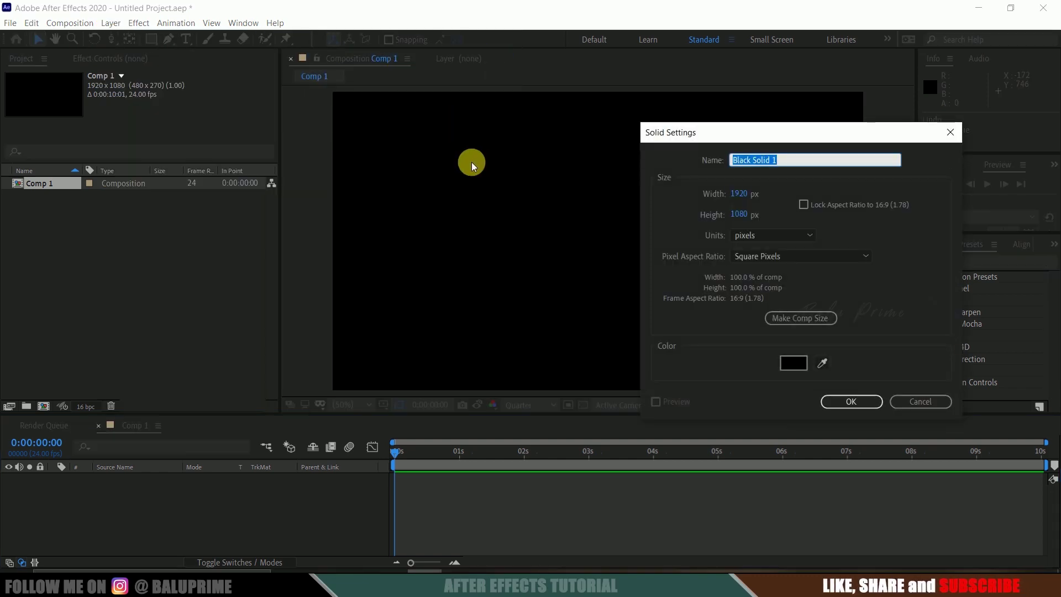
text(bg)
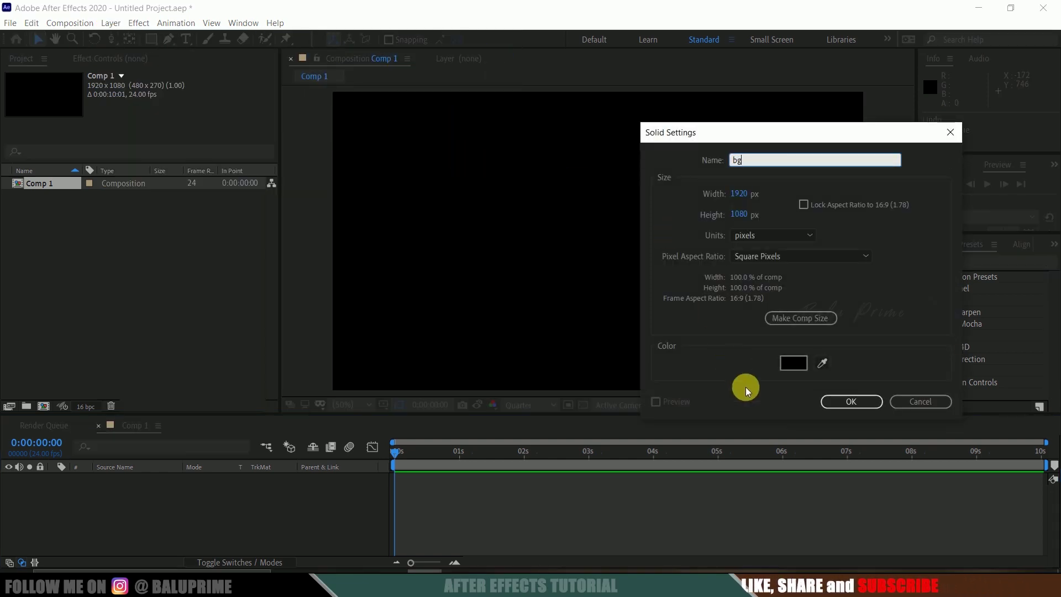
click(795, 318)
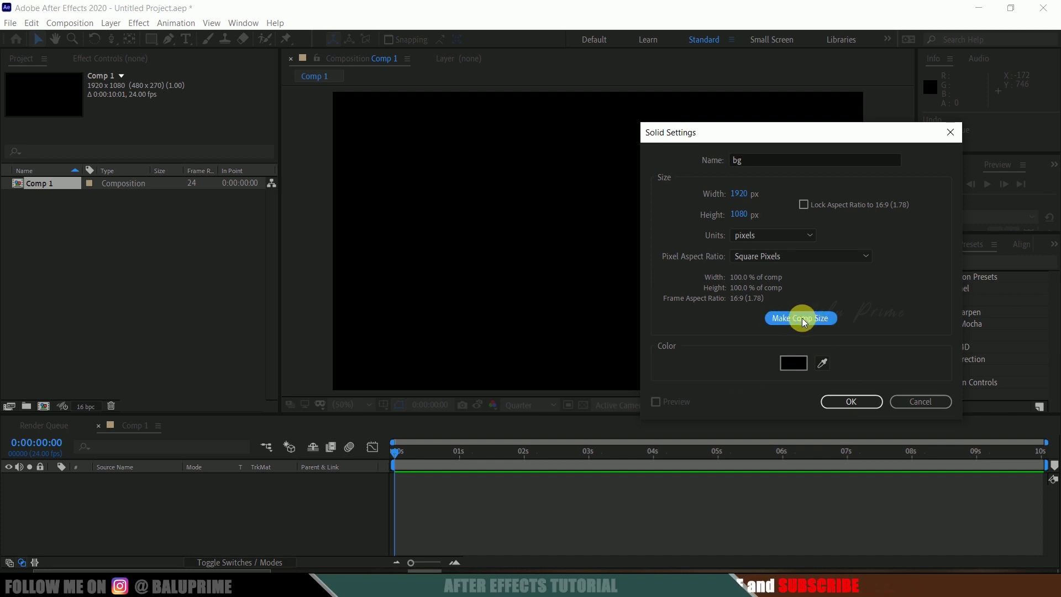
click(863, 401)
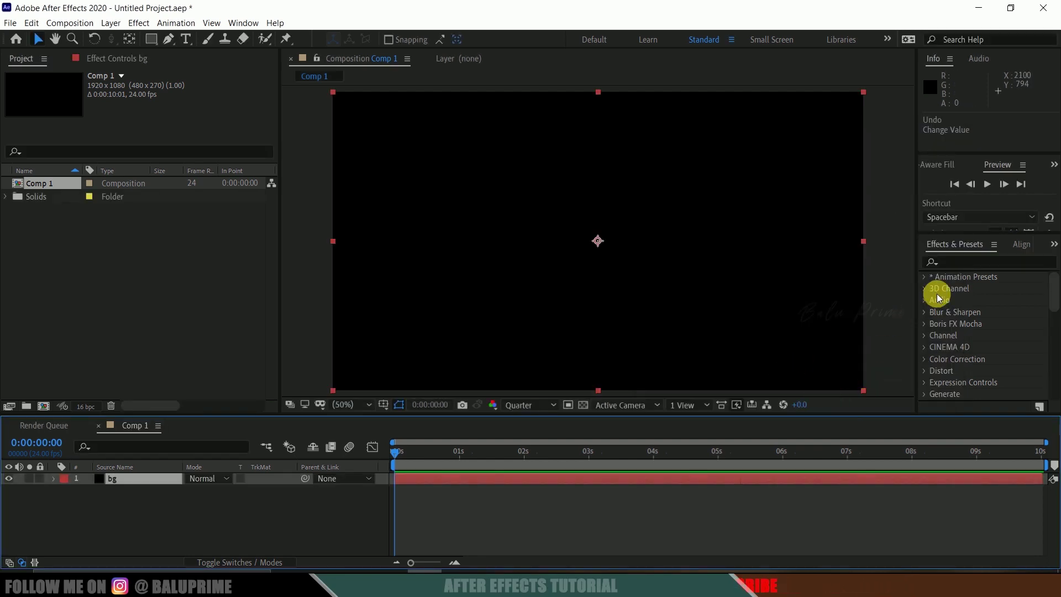
Step: Find Gradient Ramp with a 'ramp' search and apply it to the bg layer
click(966, 263)
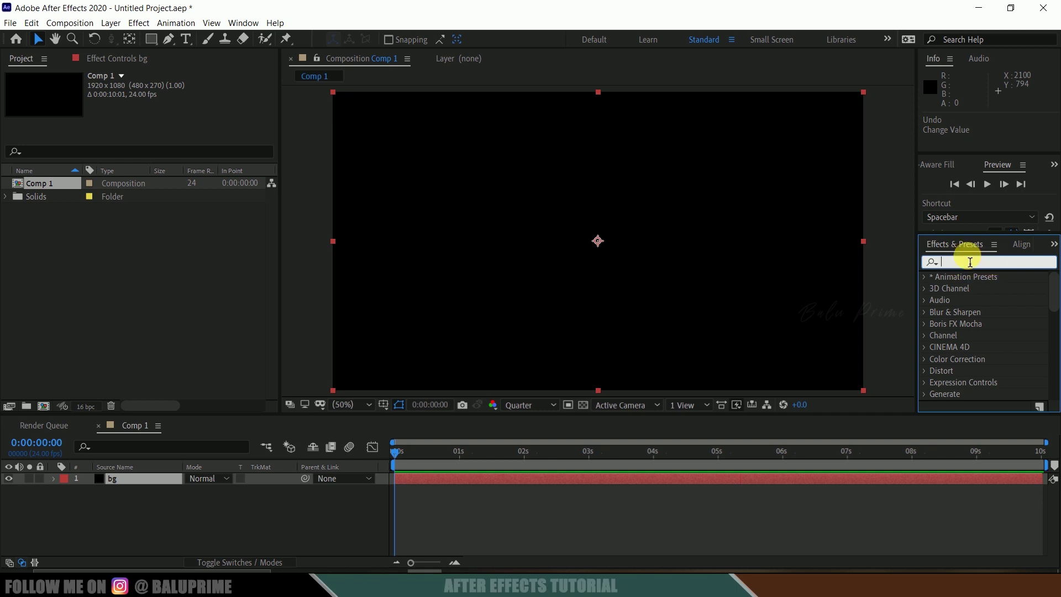
click(242, 22)
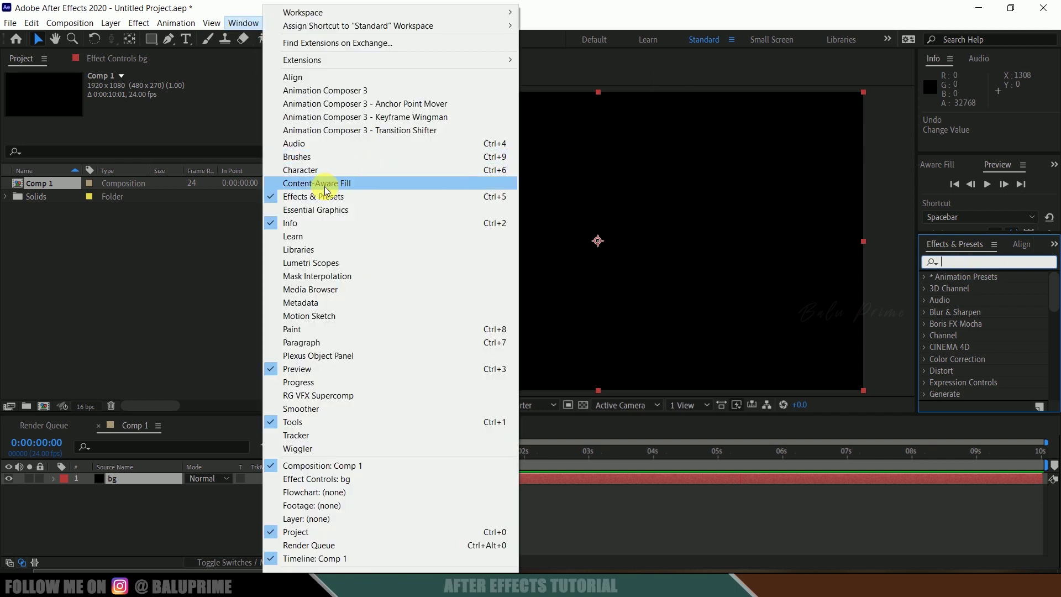
click(974, 263)
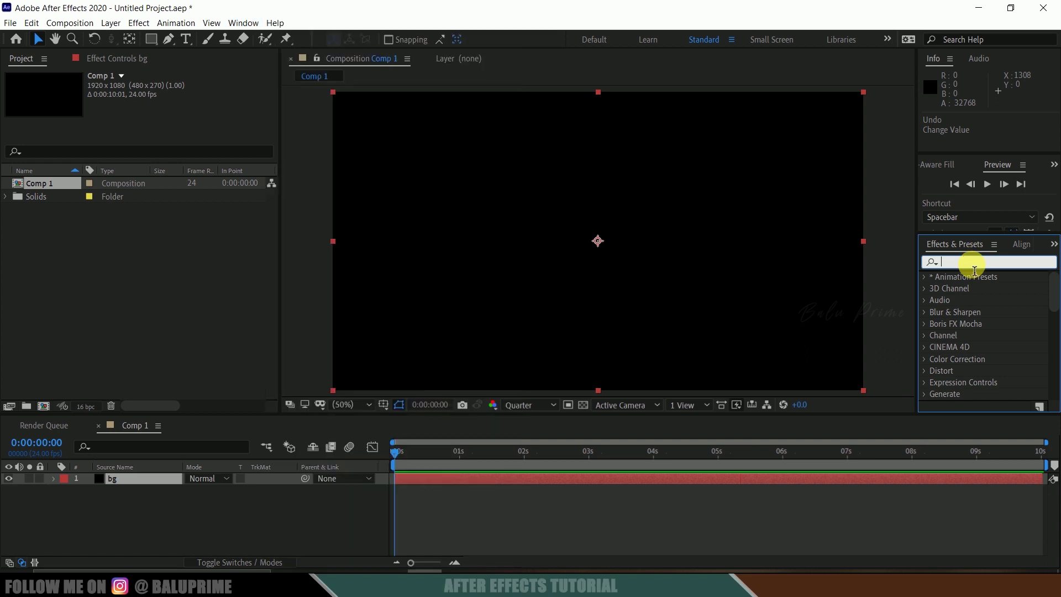
text(ramp)
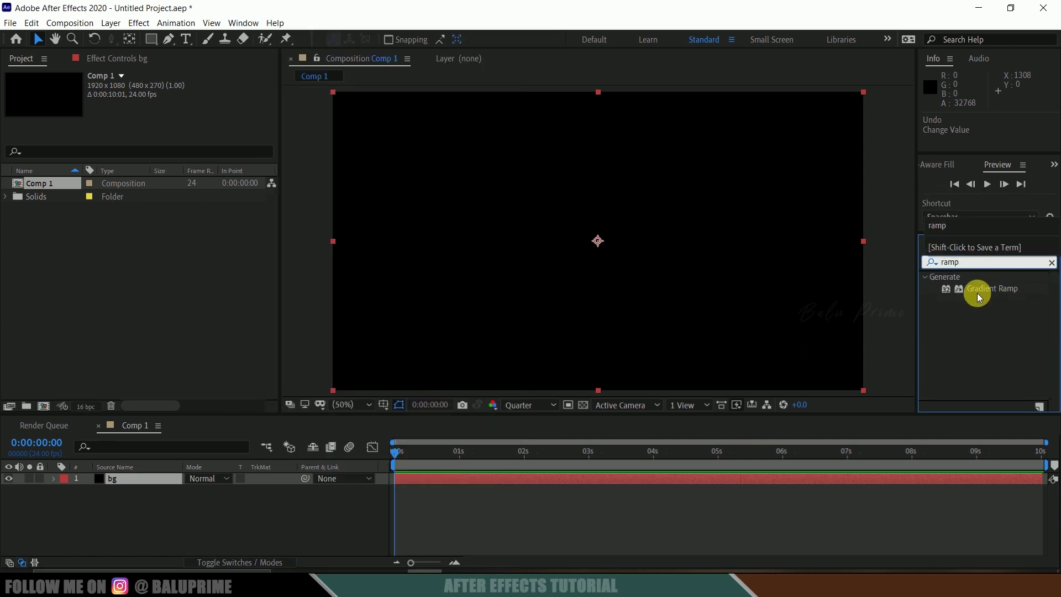
drag(977, 293, 470, 481)
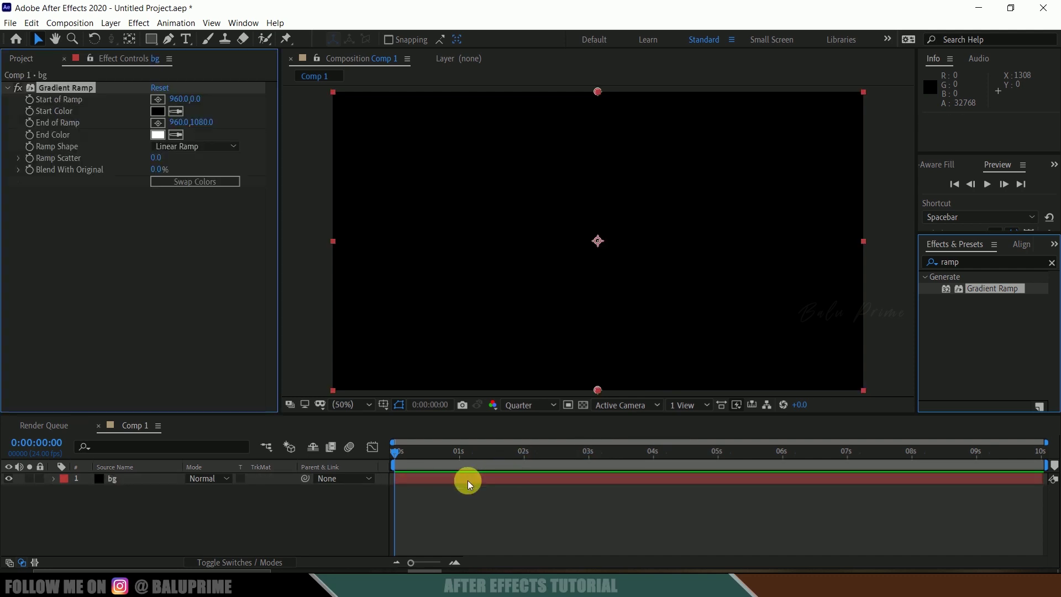
Step: Make the ramp radial and swap its colours for a red centre fading to black, ending at 2867,1080
click(158, 135)
click(909, 199)
click(1028, 199)
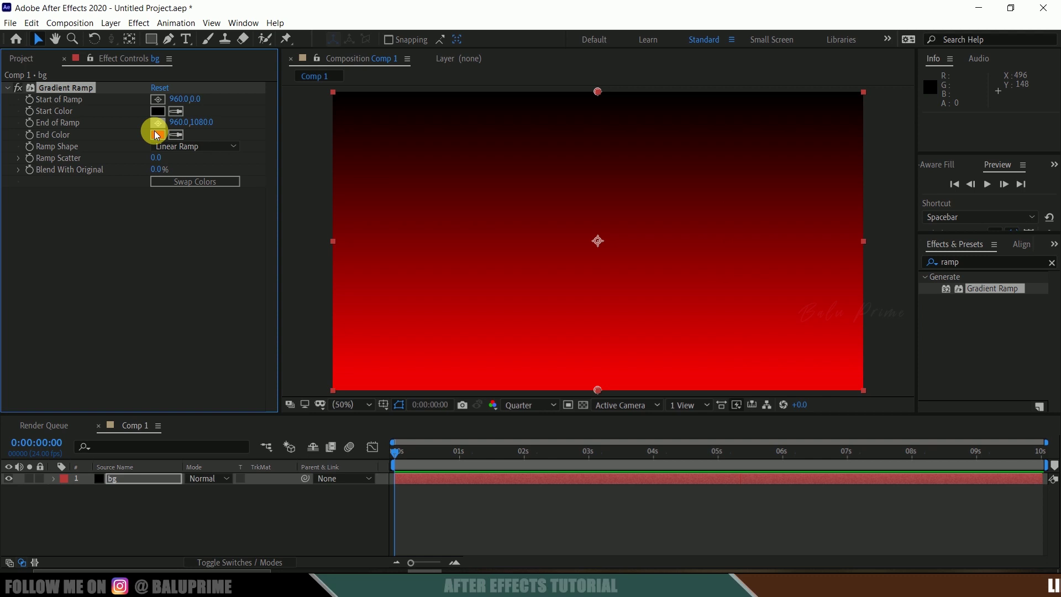
click(182, 146)
click(186, 170)
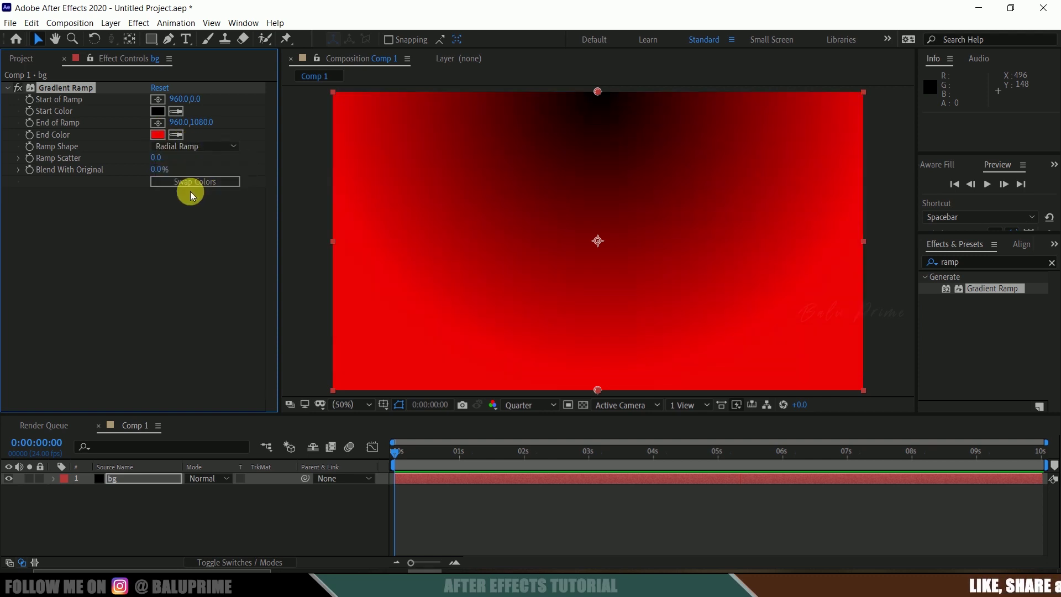
click(191, 182)
drag(175, 122, 642, 130)
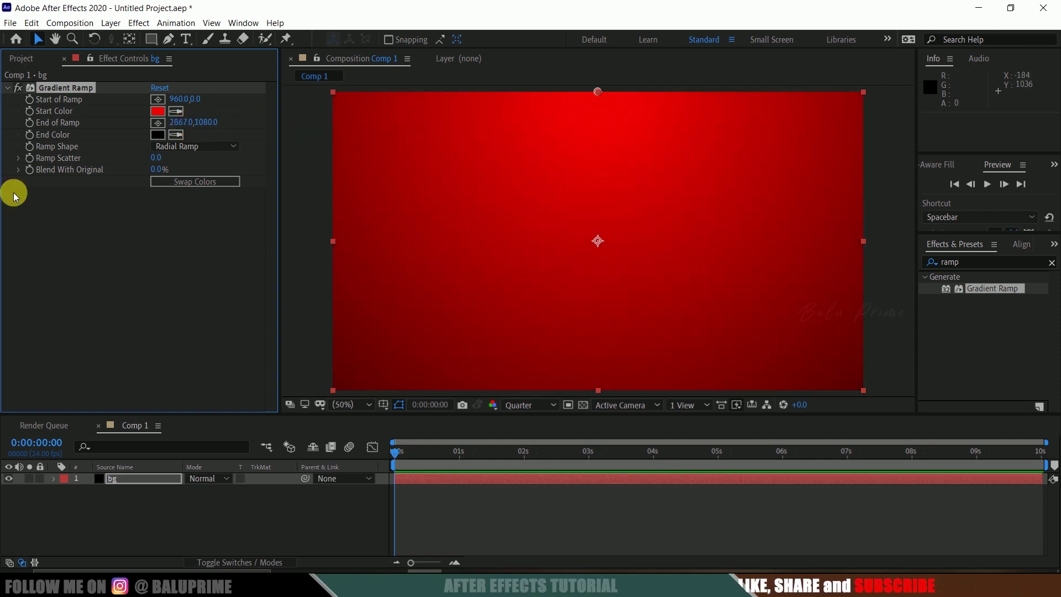
click(23, 58)
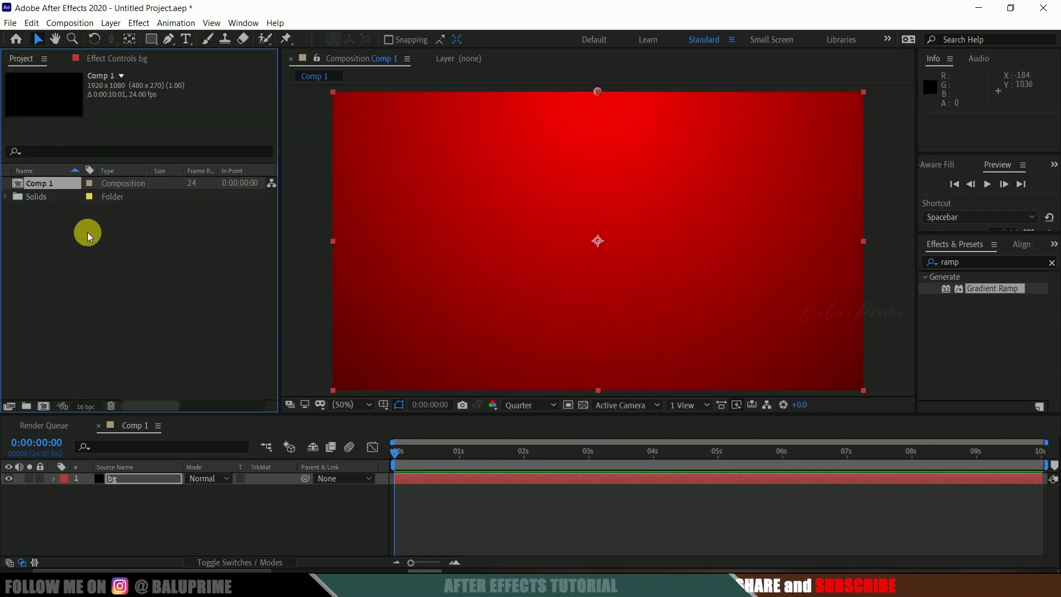
Step: Add a new solid layer named element above bg
click(158, 525)
click(111, 24)
mouse_move(126, 37)
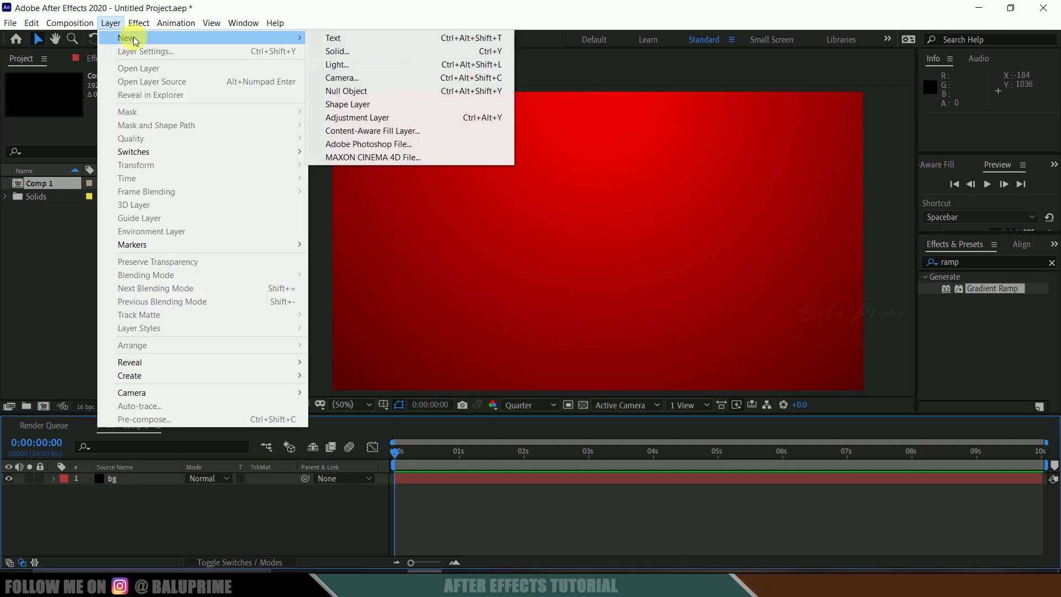
click(343, 51)
text(element)
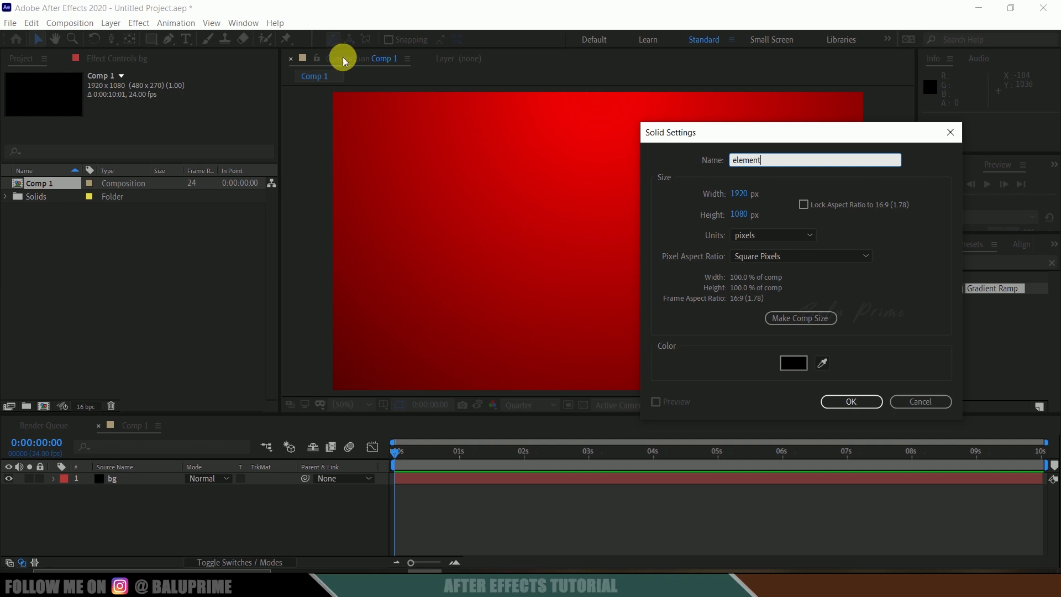
click(851, 401)
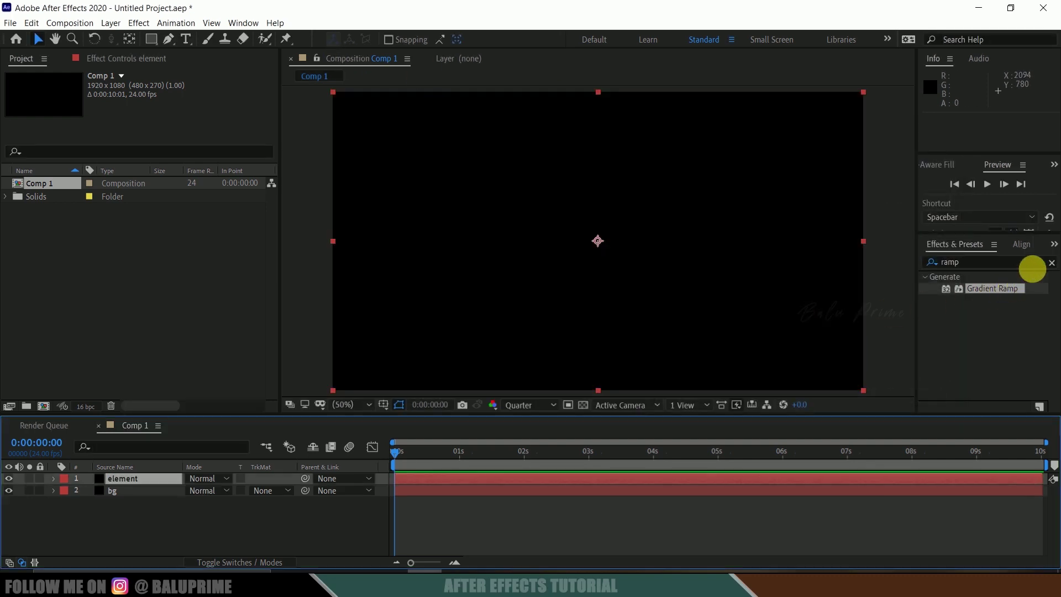
Step: Apply Video Copilot's Element effect to the element layer via an 'elem' search
click(1052, 264)
click(987, 267)
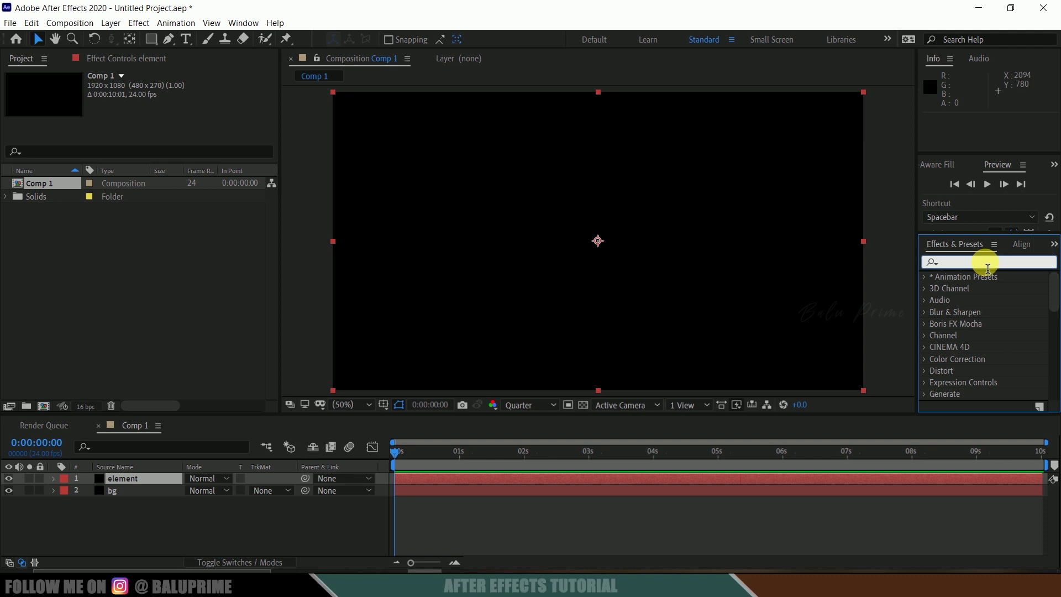
text(elem)
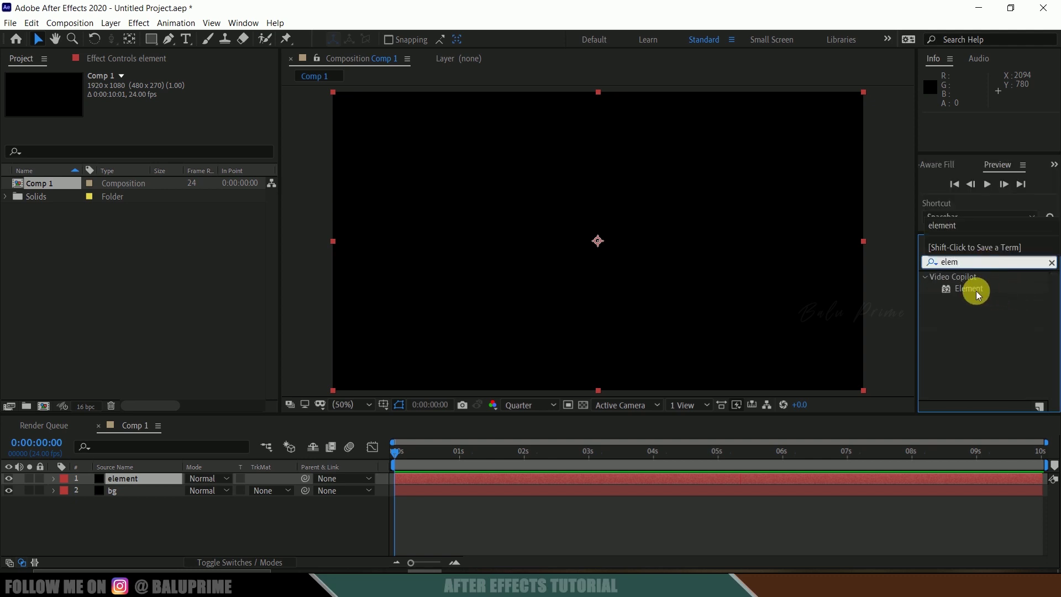
drag(976, 291, 142, 480)
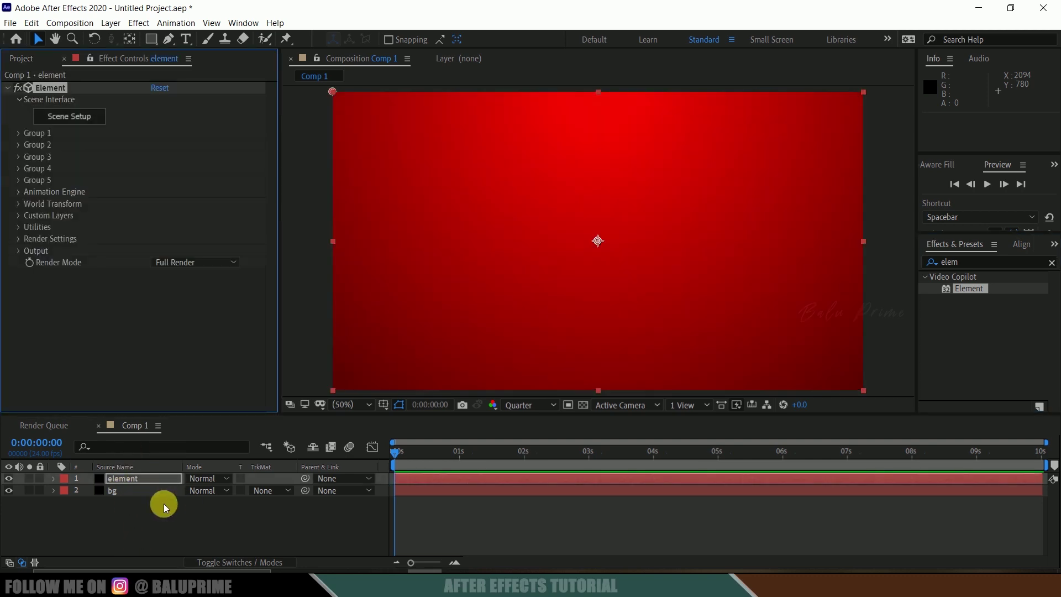
Step: Import dollar.png from its folder and place it as the top layer above element
click(20, 59)
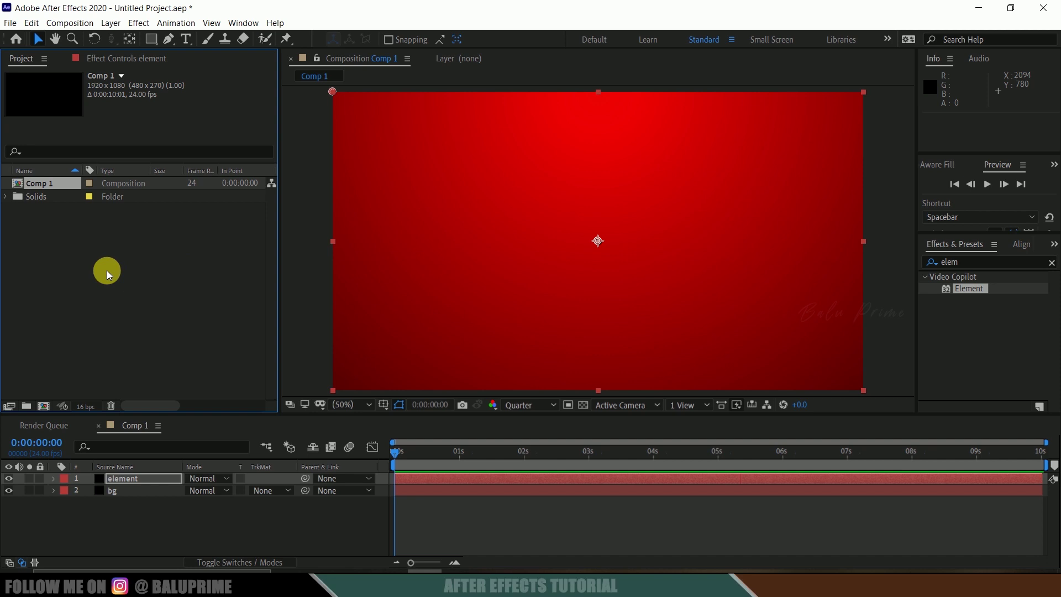
right_click(56, 243)
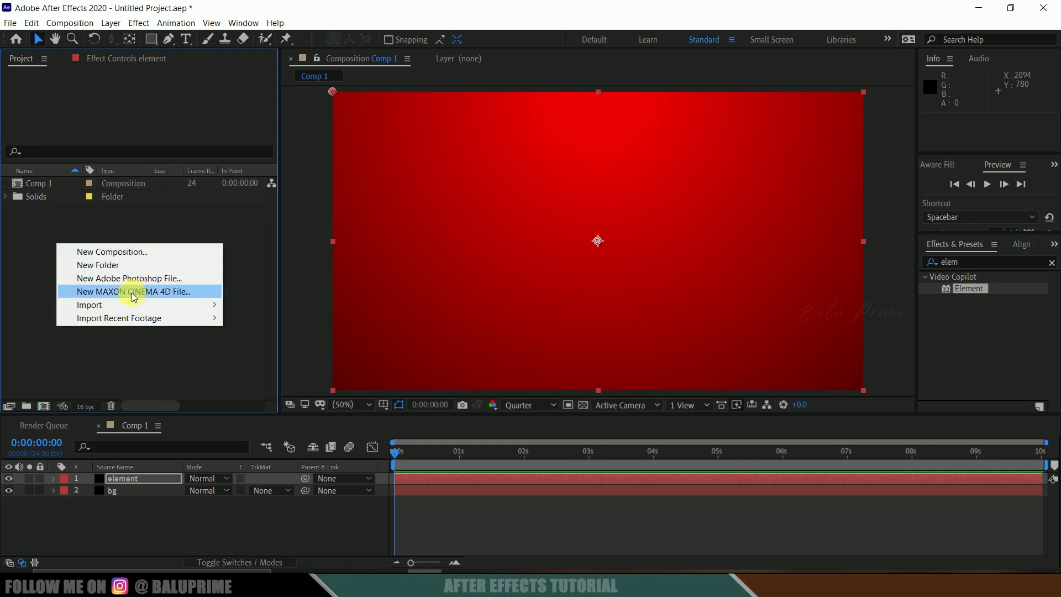
mouse_move(102, 309)
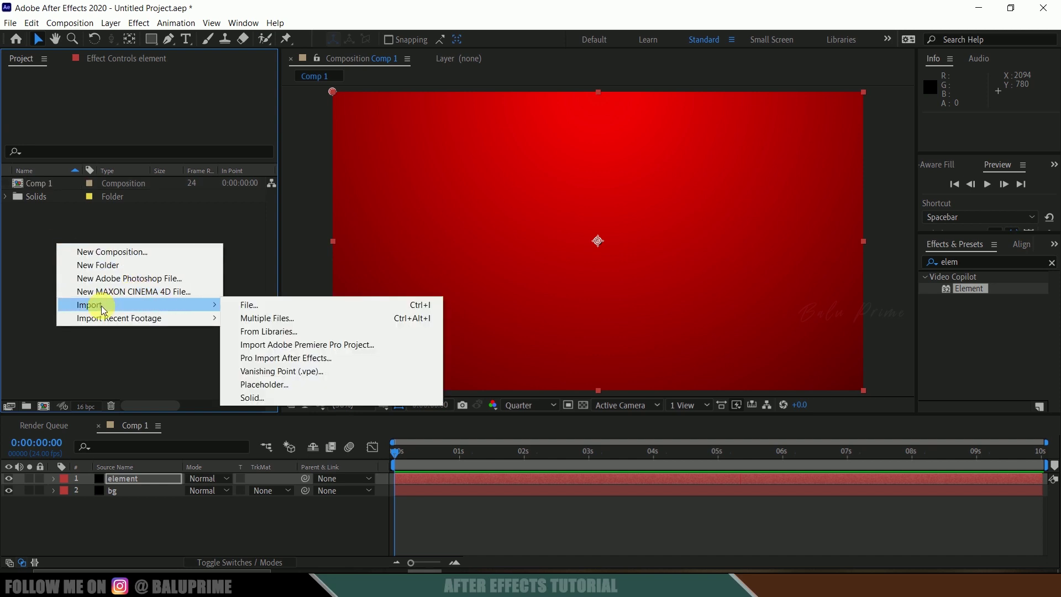
click(161, 354)
key(alt+Tab)
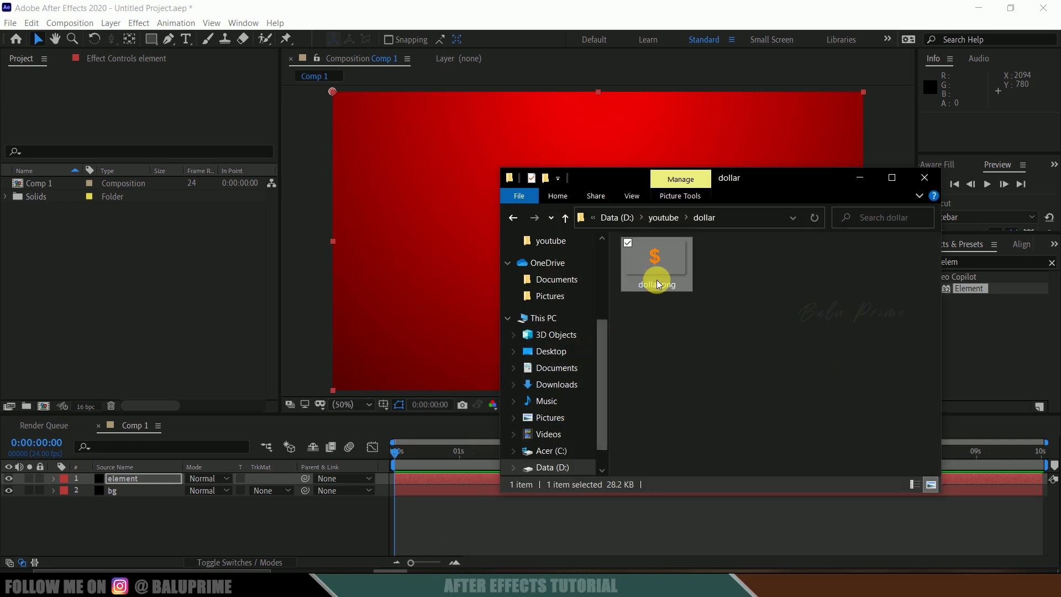
drag(656, 280, 92, 336)
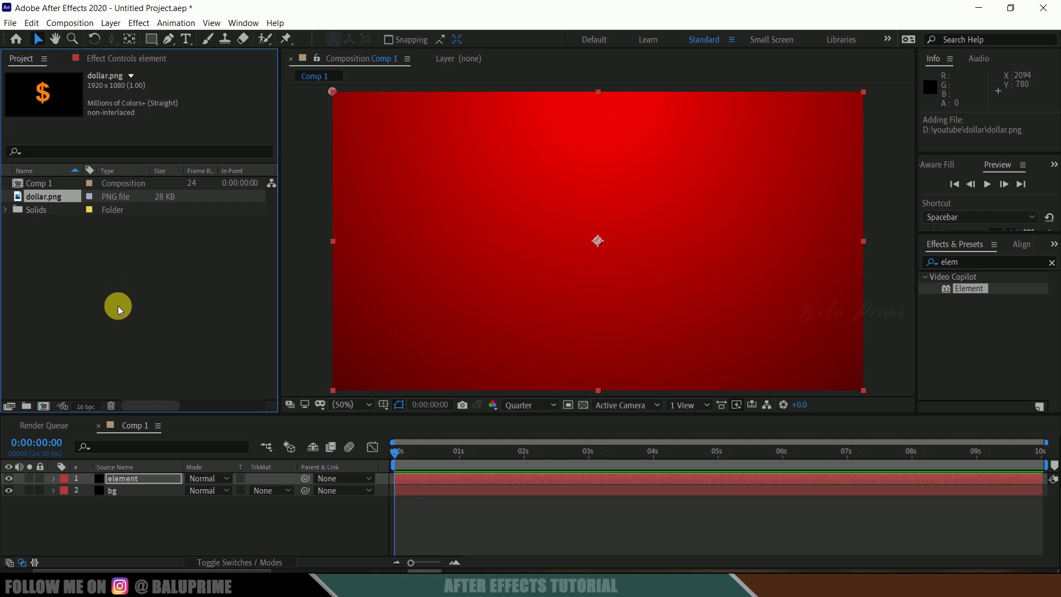
drag(38, 197, 123, 481)
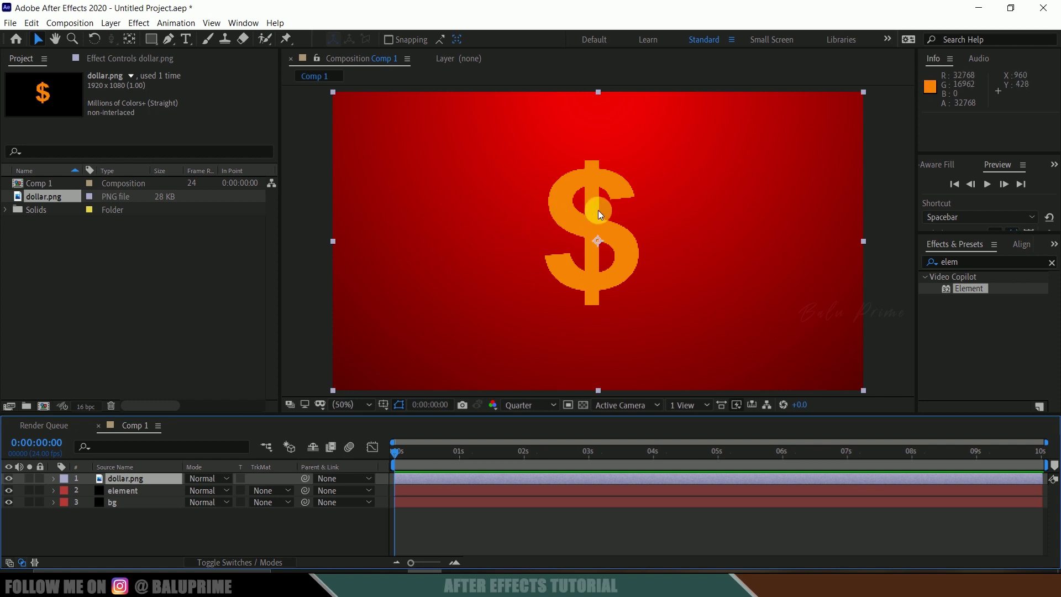
Step: Run Layer > Auto-trace on dollar.png with default settings, creating Auto-traced dollar.png
click(123, 525)
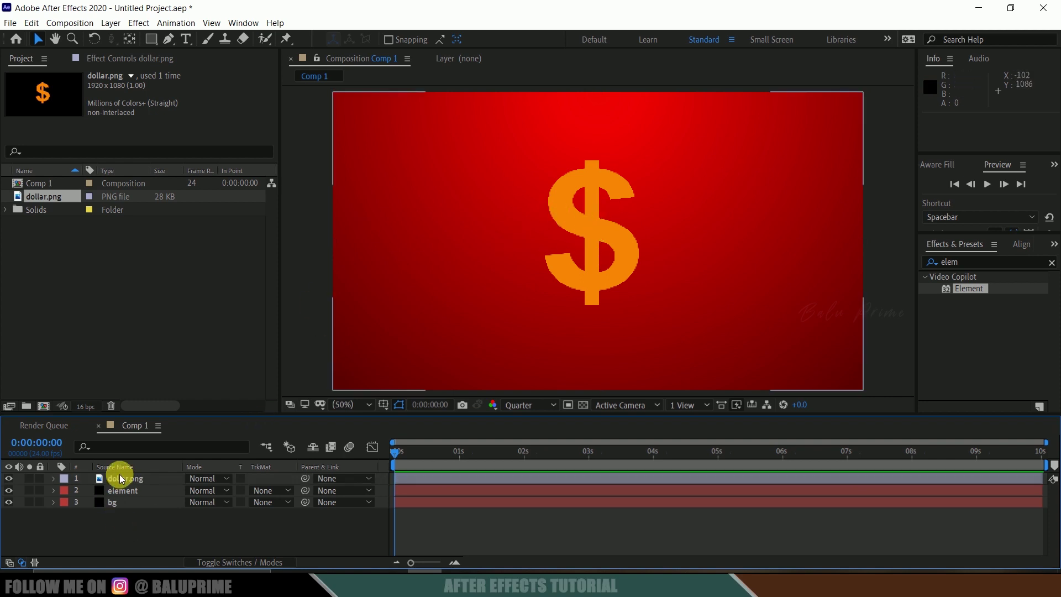
click(119, 477)
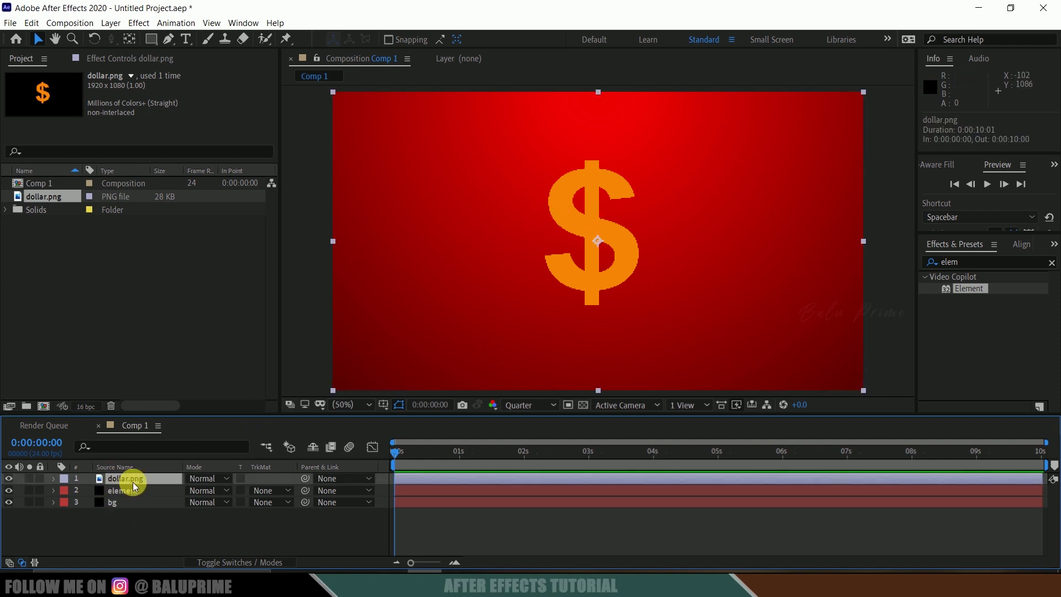
click(111, 23)
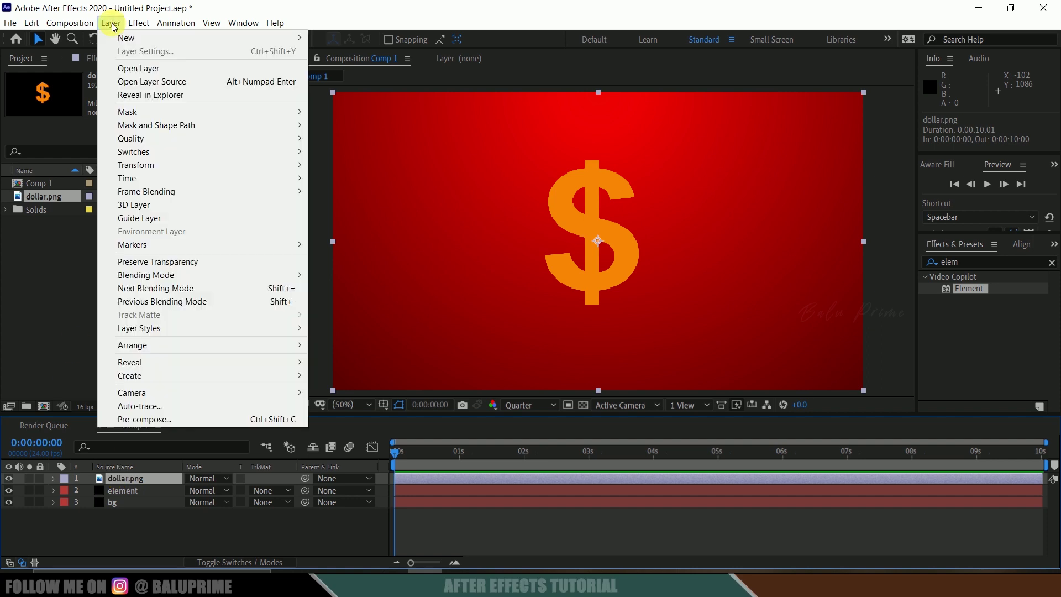
click(144, 409)
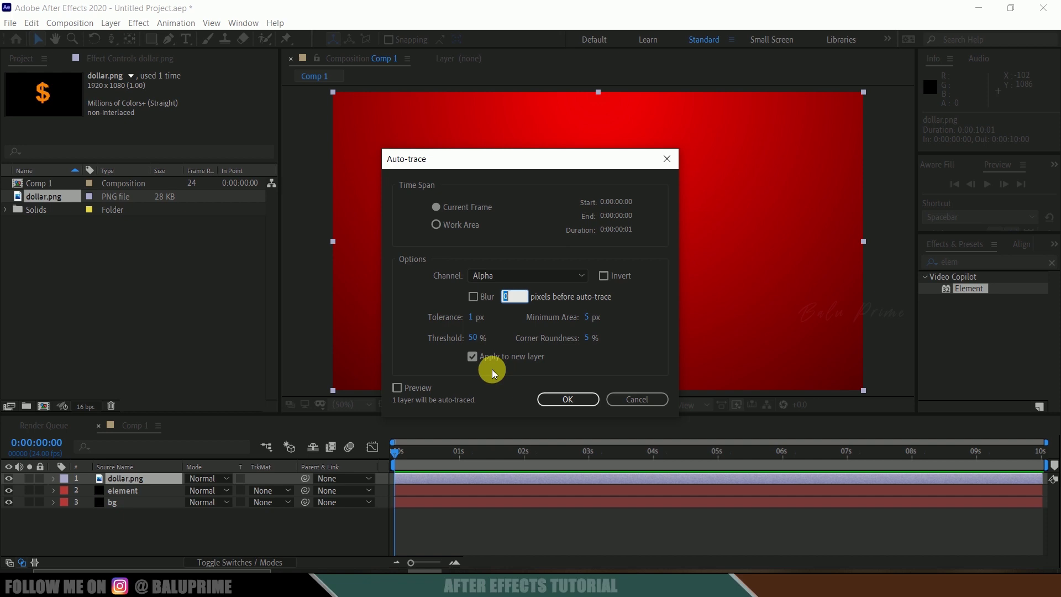
click(564, 398)
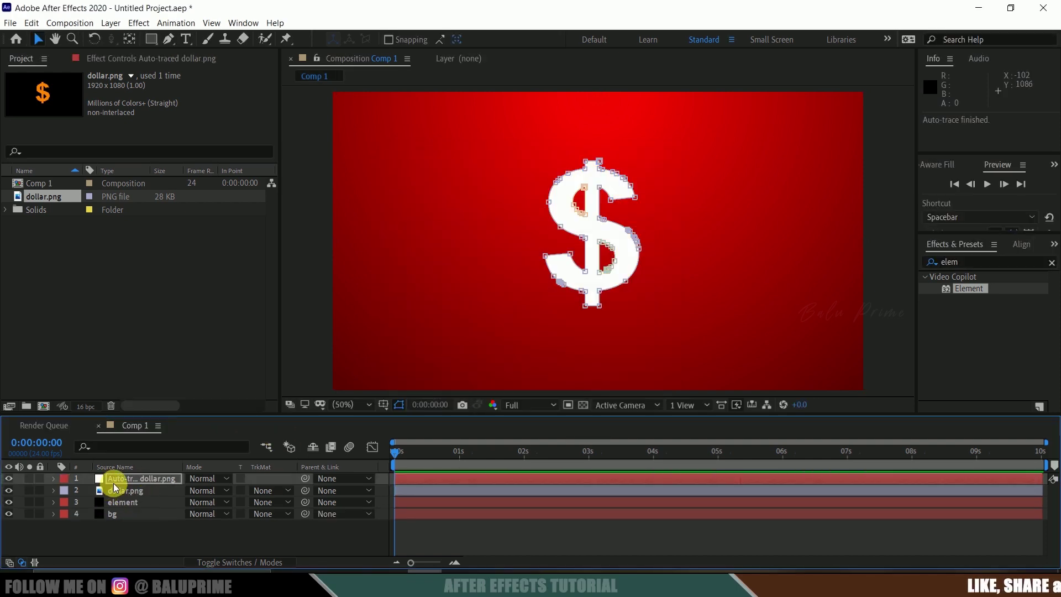
Step: Hide both the dollar.png and Auto-traced dollar.png layers
click(120, 482)
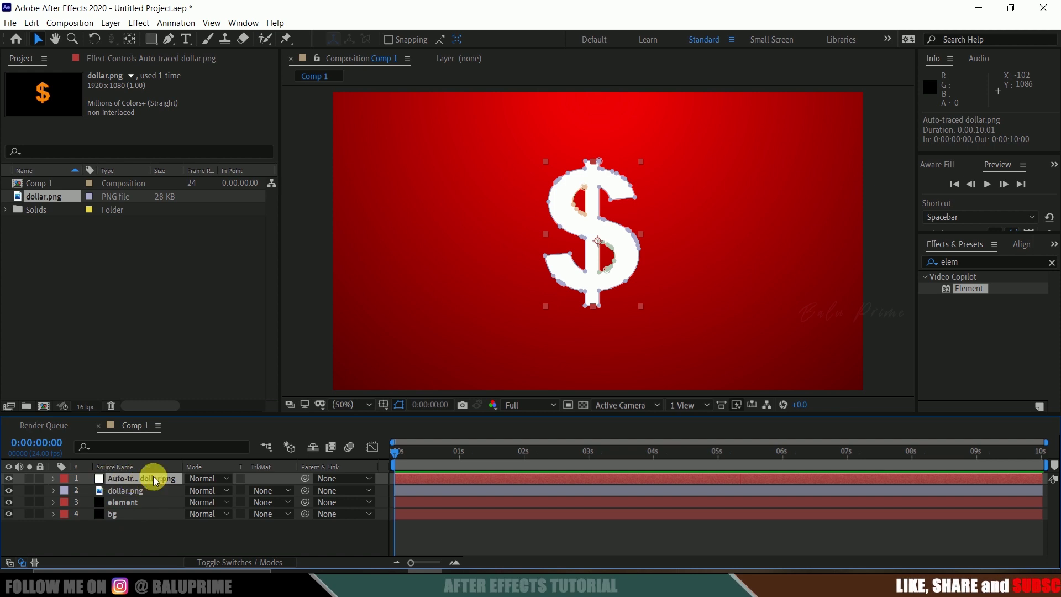
click(125, 490)
click(8, 490)
click(8, 478)
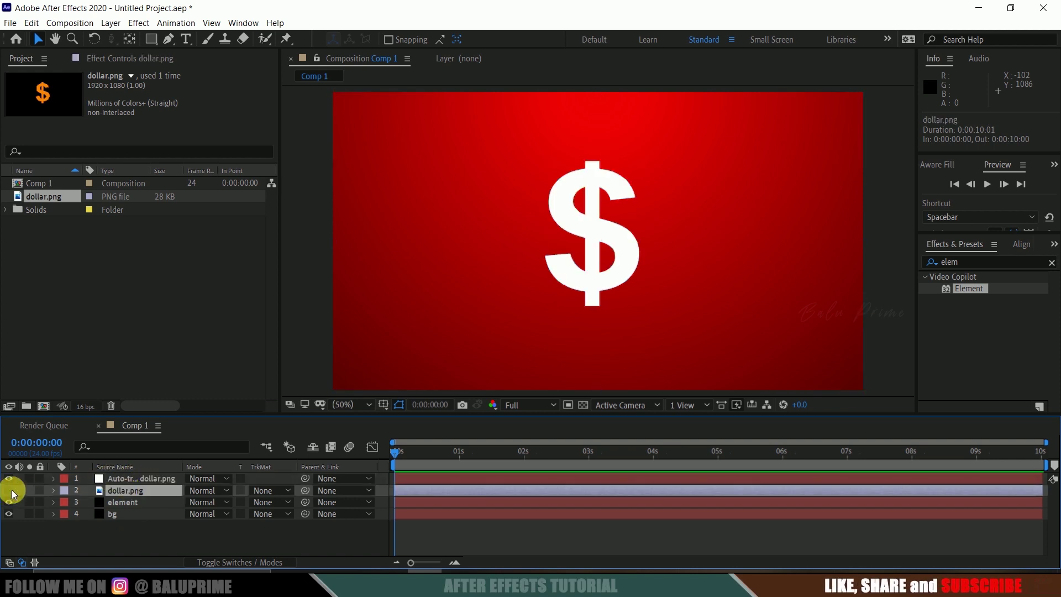
Step: Set Element's Custom Text and Masks Path Layer 1 to Auto-traced dollar.png
click(121, 503)
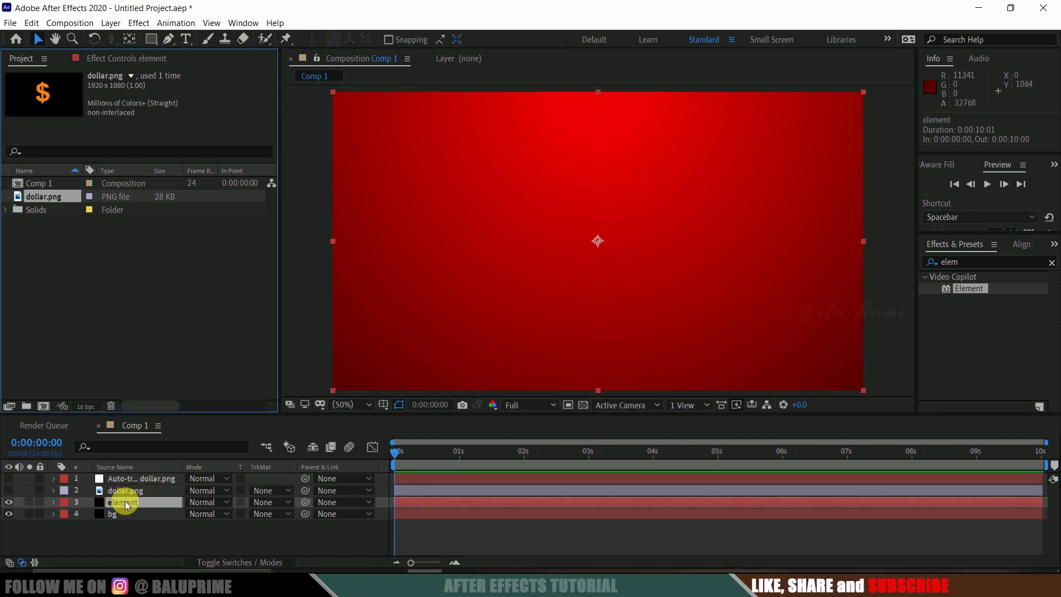
click(111, 58)
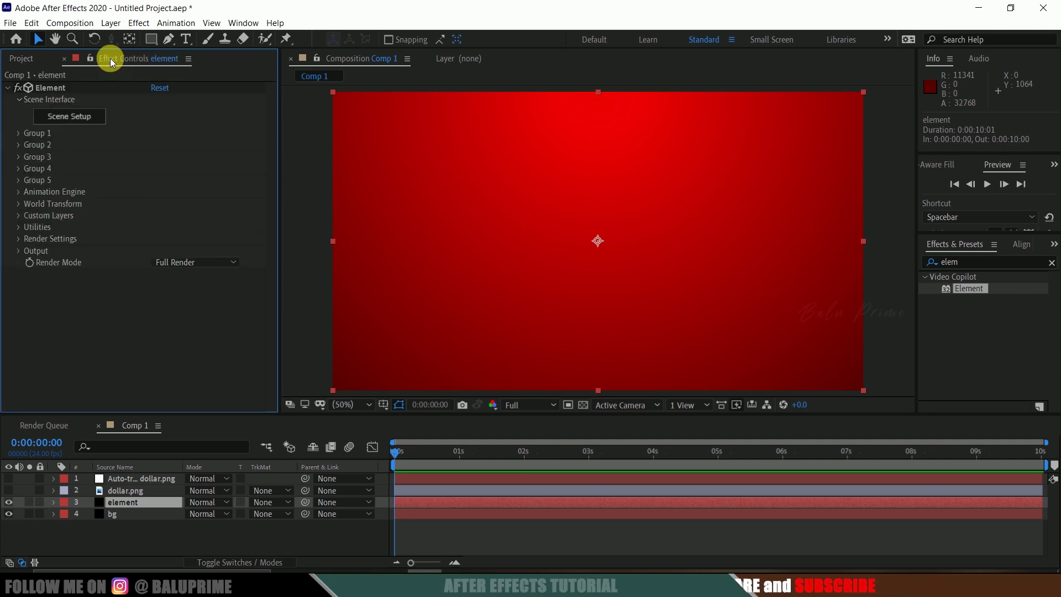
click(19, 215)
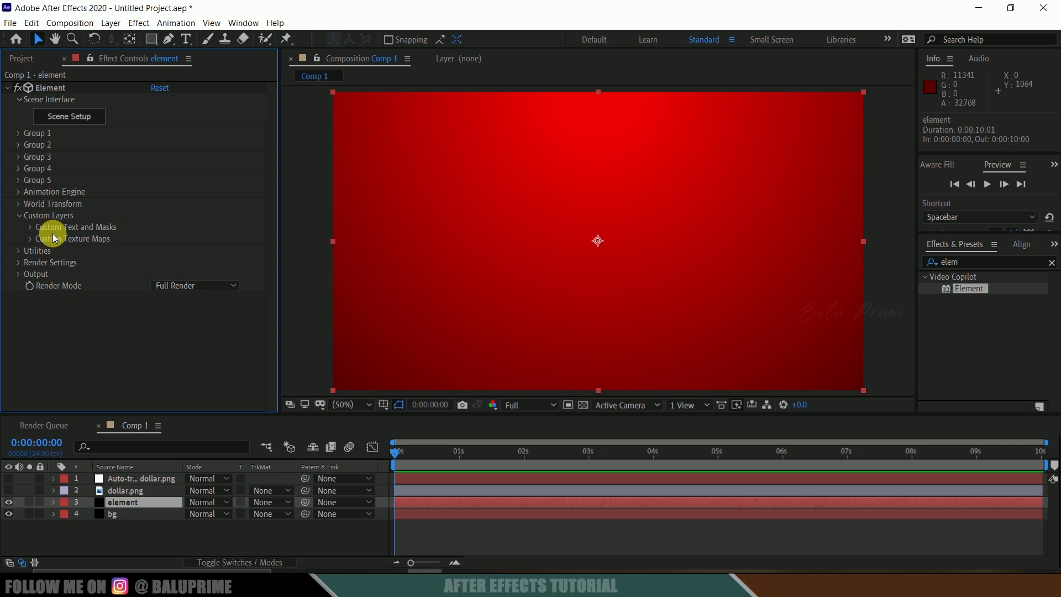
click(30, 227)
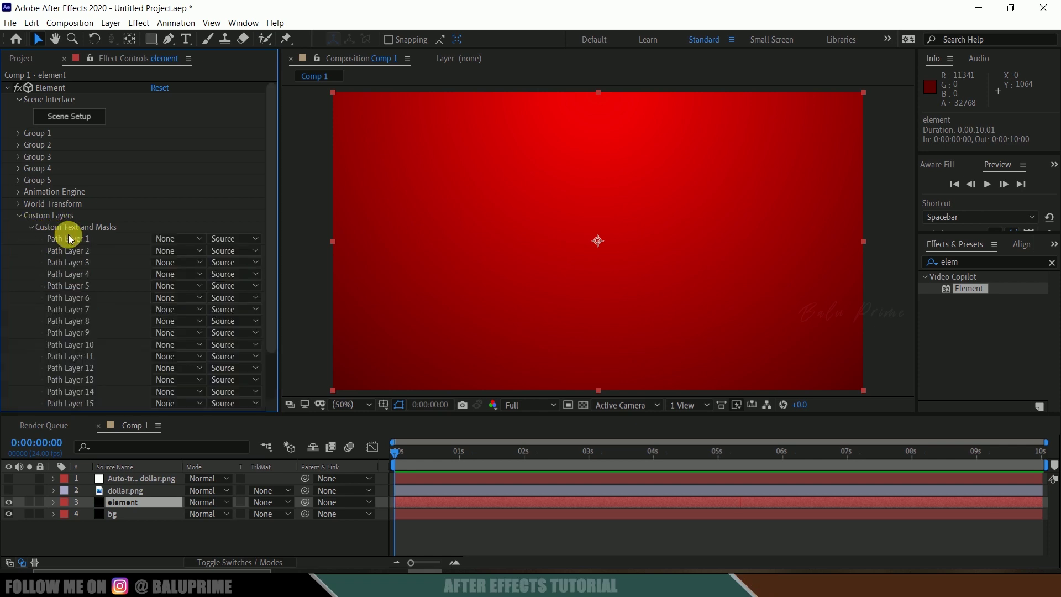
click(174, 238)
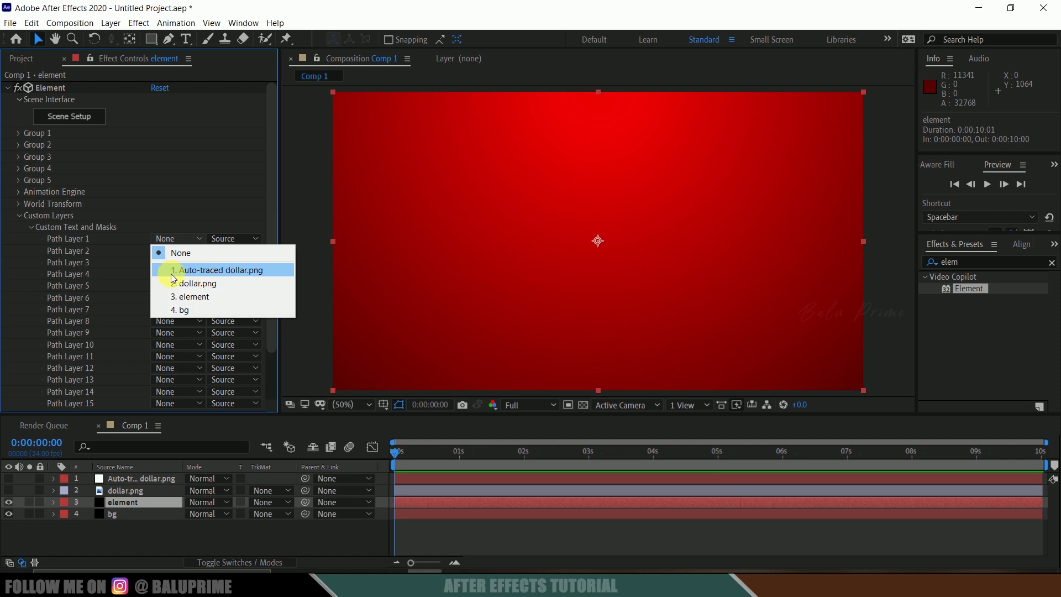
click(201, 270)
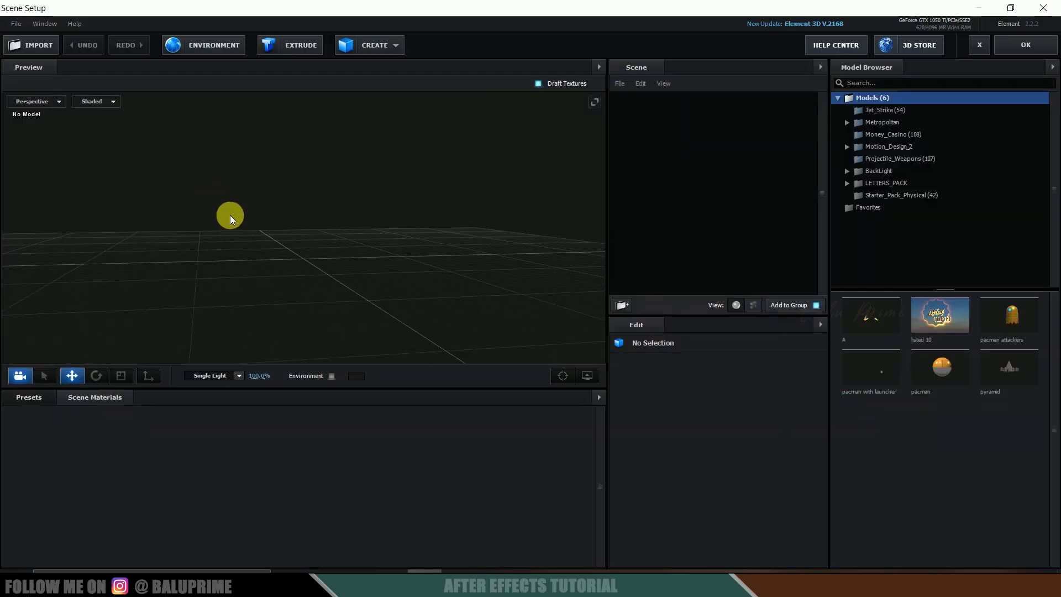
Step: Extrude the traced path into a 3D dollar model and view it edge-on
drag(207, 223, 241, 216)
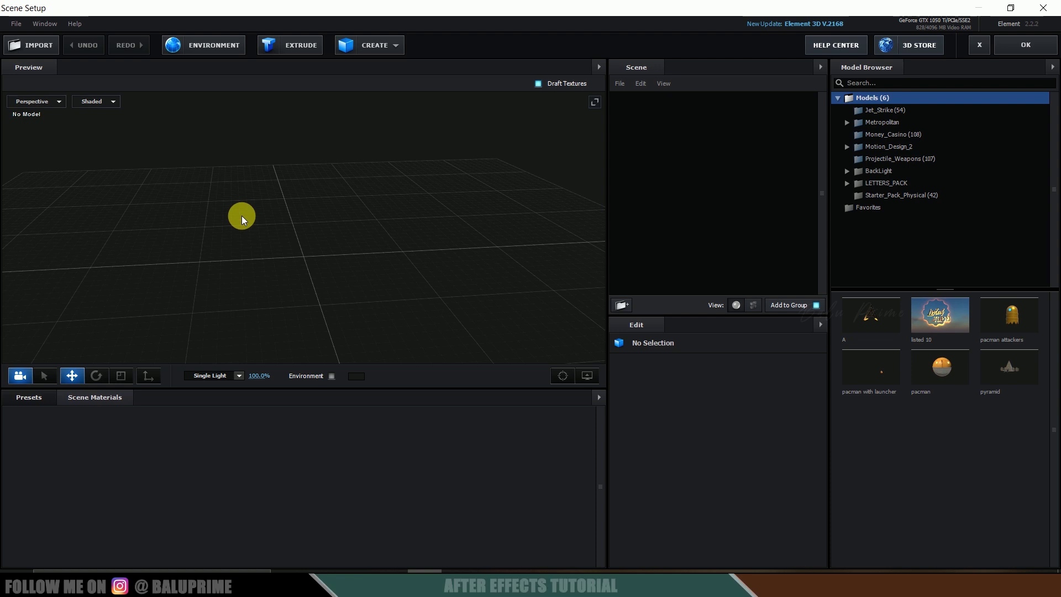
click(290, 47)
drag(409, 135, 396, 204)
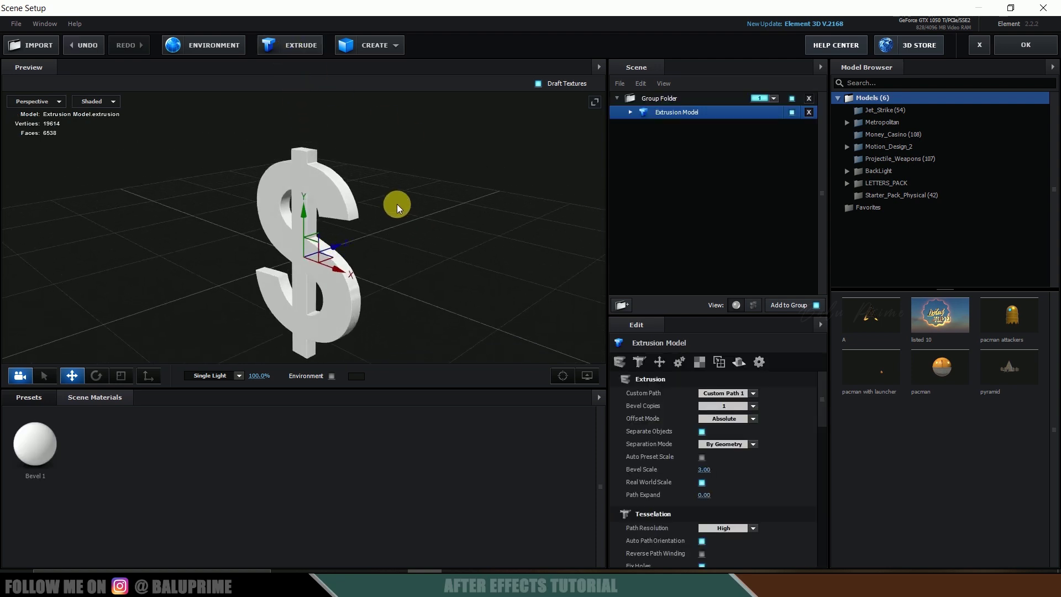
drag(409, 258, 378, 229)
Step: Set Bevel 1 to Extrude 1.71, Expand Edges 1.08 and Bevel Size 1.14
click(631, 116)
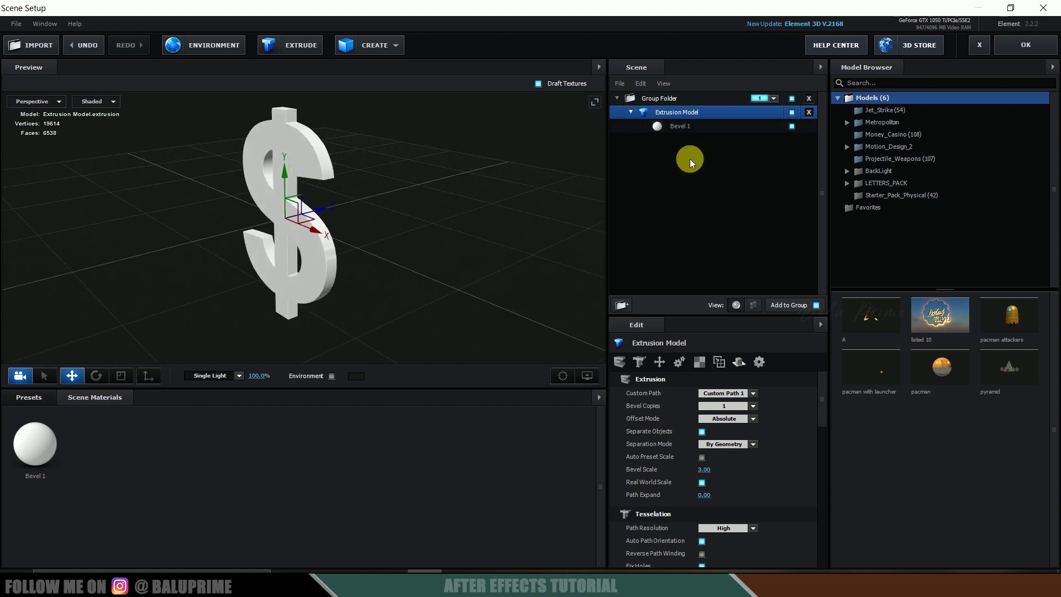
click(684, 127)
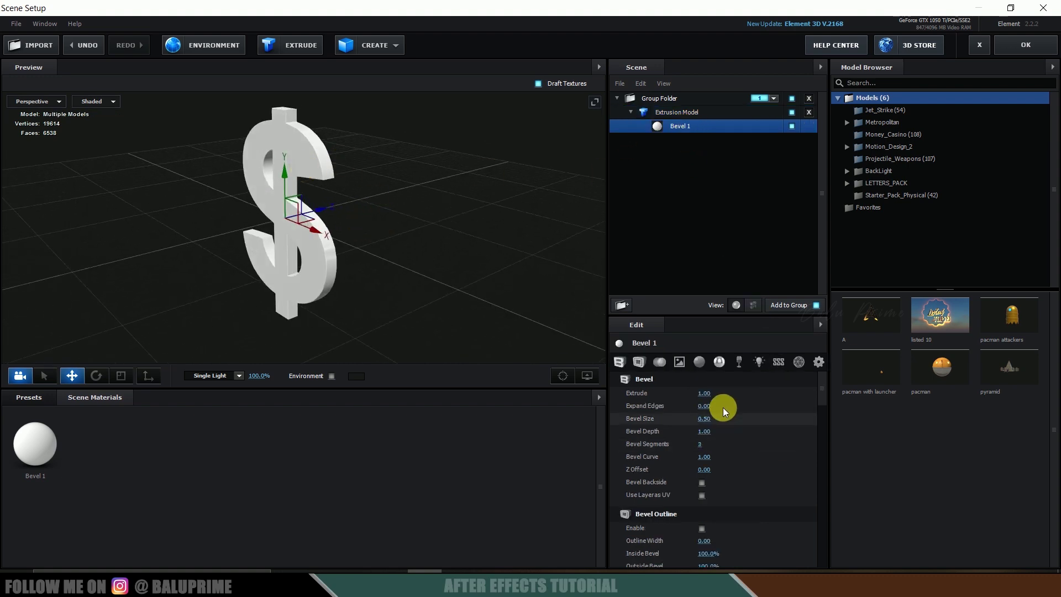
drag(705, 394, 748, 426)
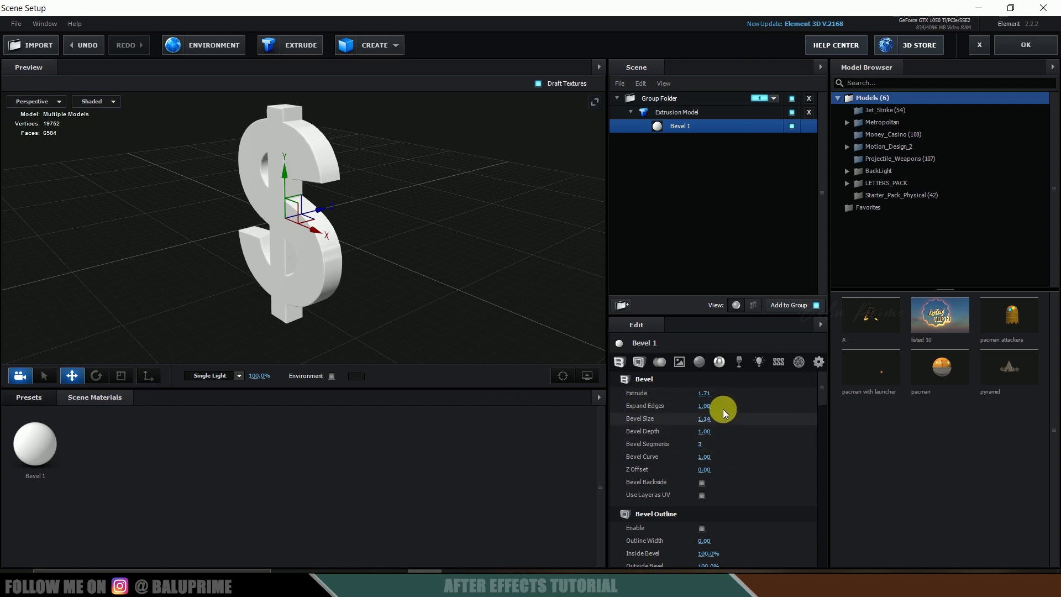
drag(420, 274, 443, 267)
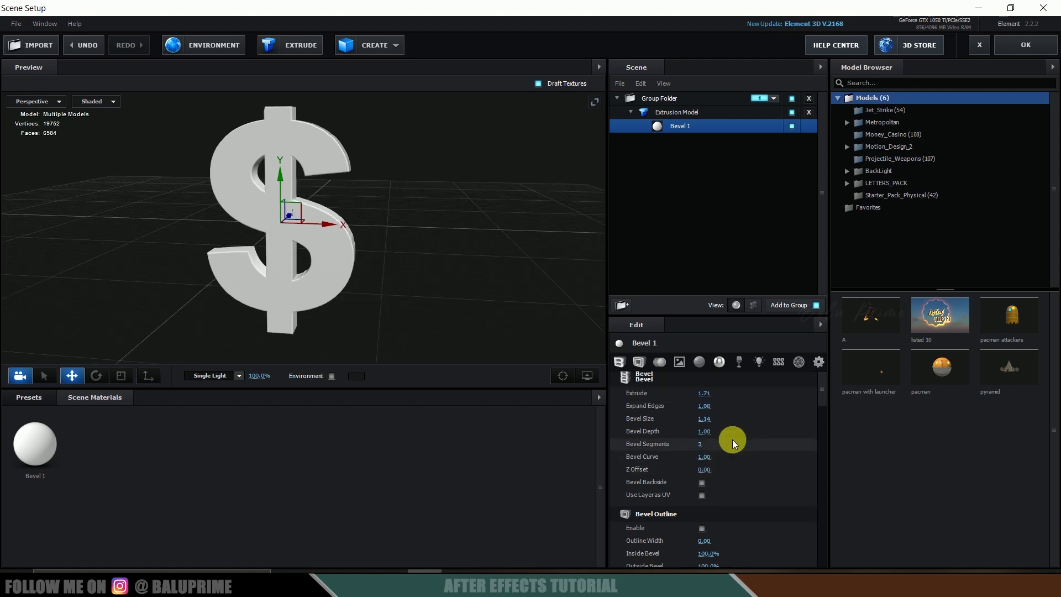
scroll(741, 437, down, 2)
scroll(742, 436, down, 2)
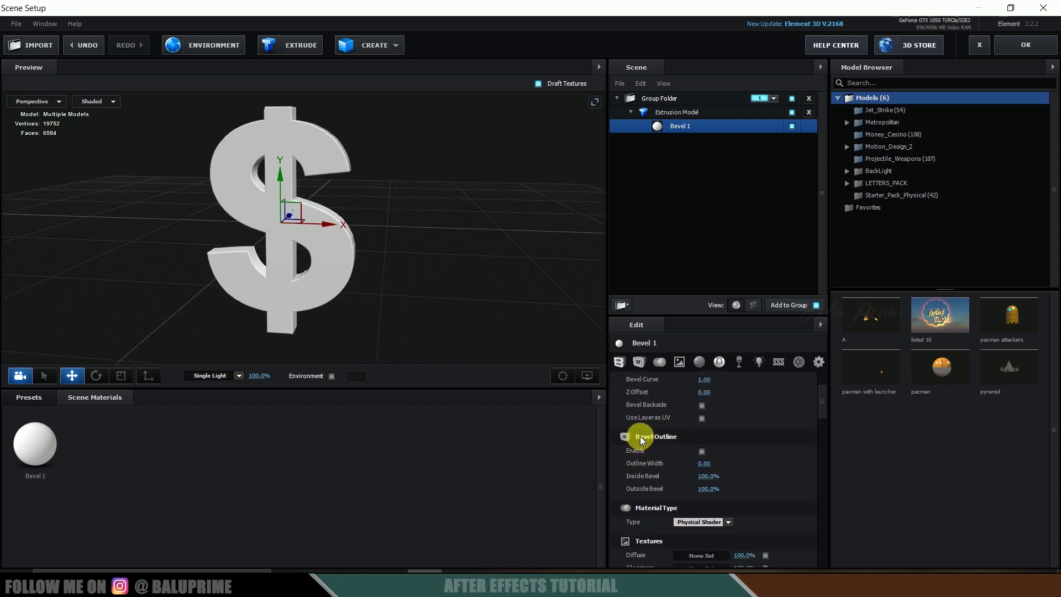
click(702, 452)
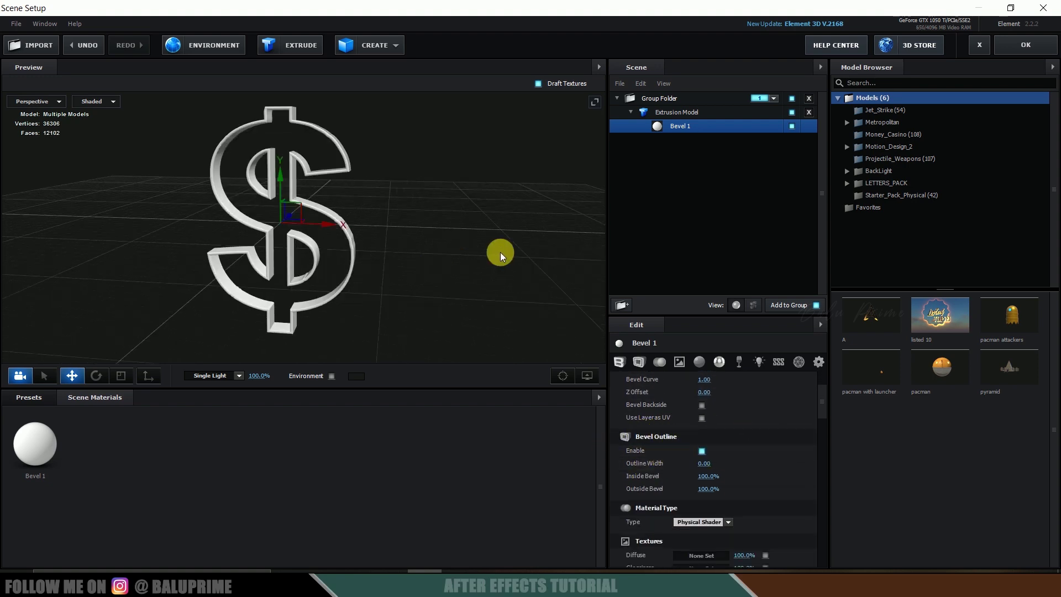
drag(443, 254, 395, 267)
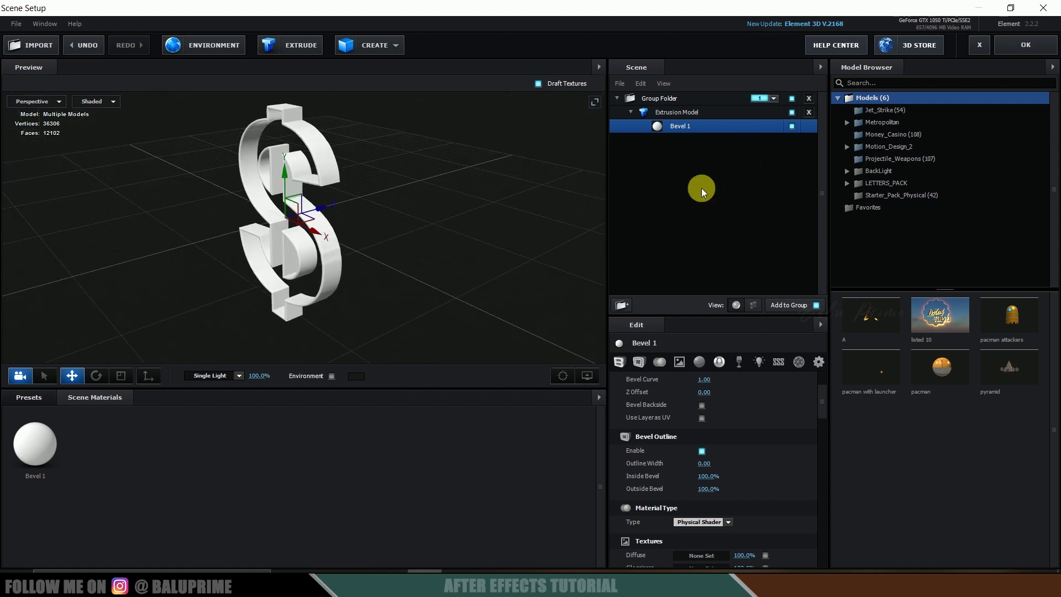
scroll(759, 443, down, 1)
scroll(759, 437, up, 1)
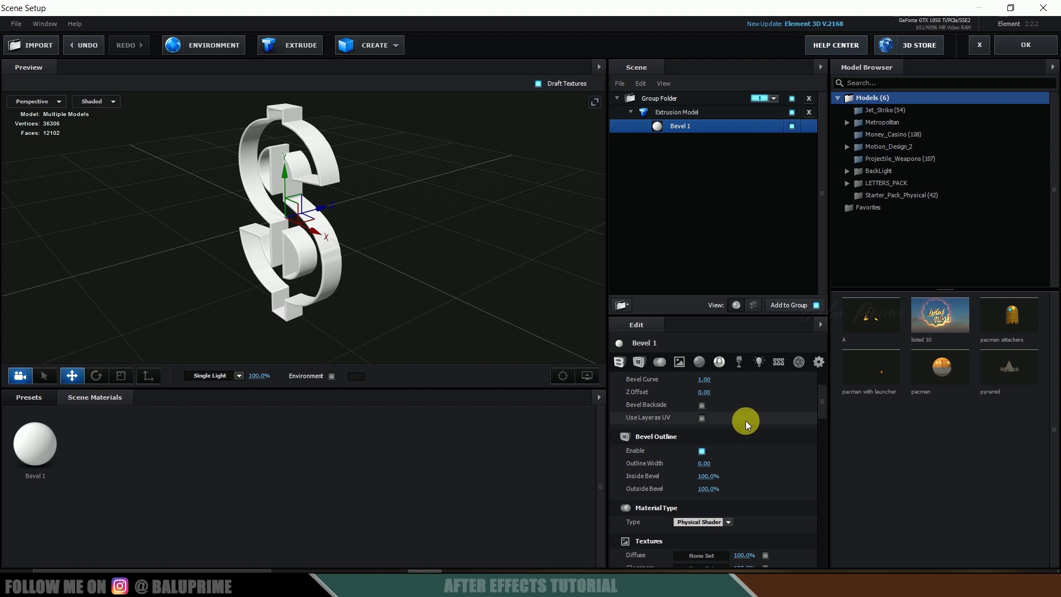
drag(452, 238, 449, 248)
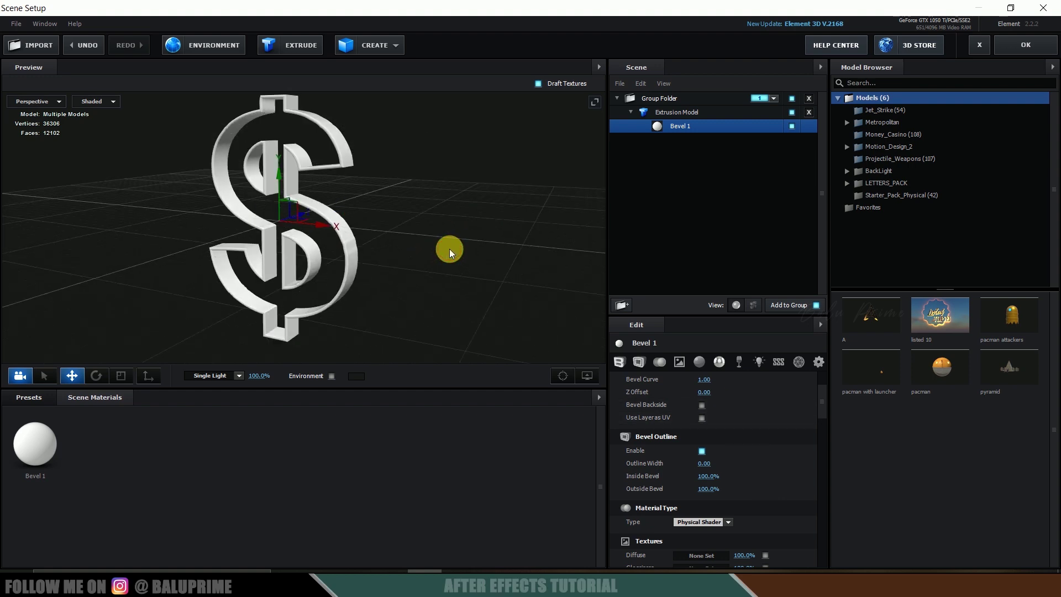
click(701, 450)
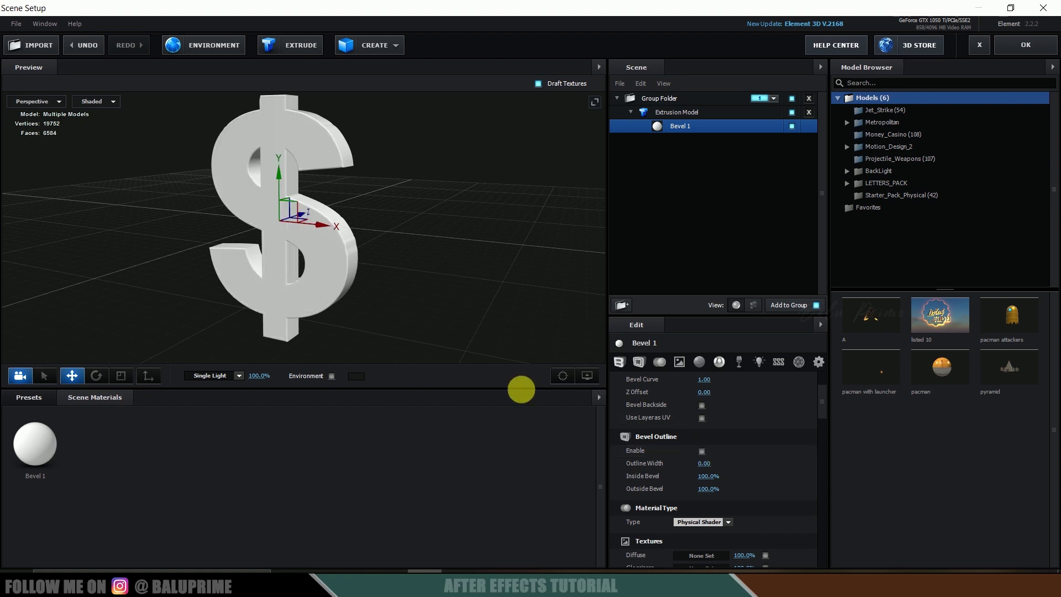
drag(472, 271, 432, 182)
drag(411, 234, 352, 150)
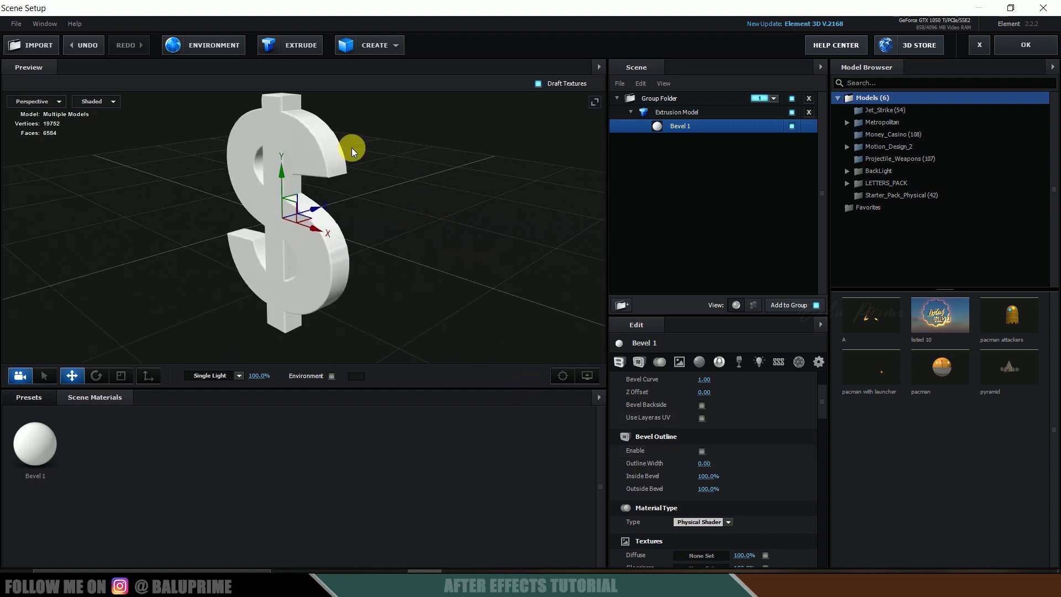
drag(389, 214, 136, 135)
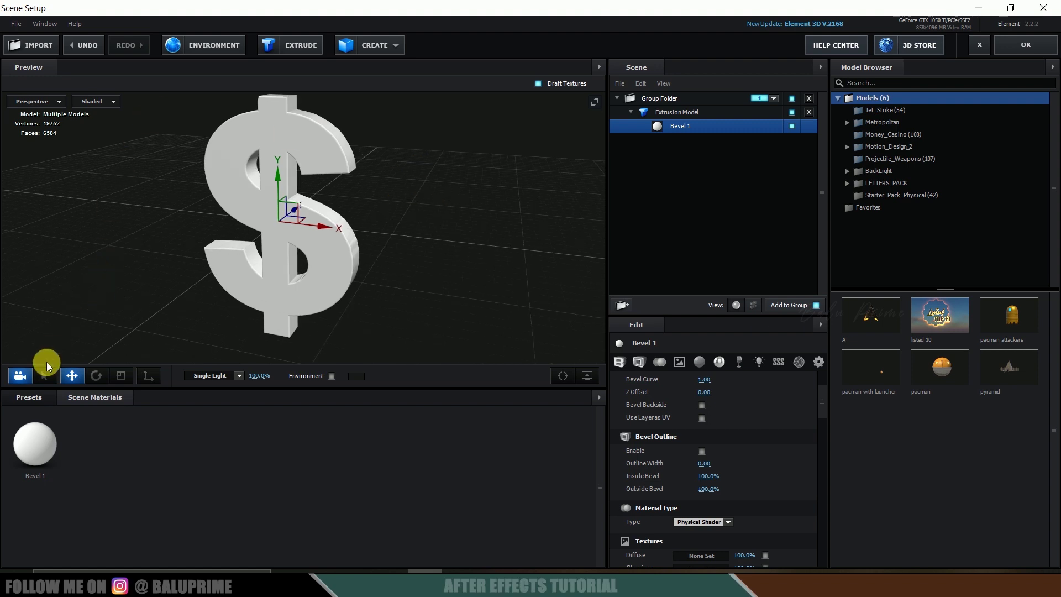
Step: Try Physical bevel presets on the dollar, settling on gold Gold_Basic, and inspect it
click(21, 397)
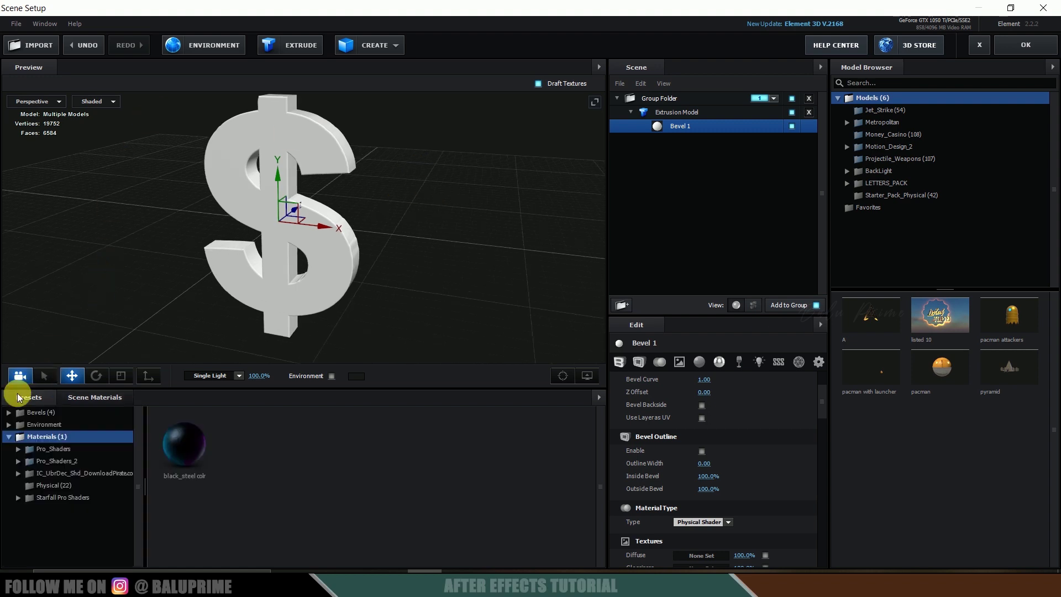
click(38, 412)
click(50, 425)
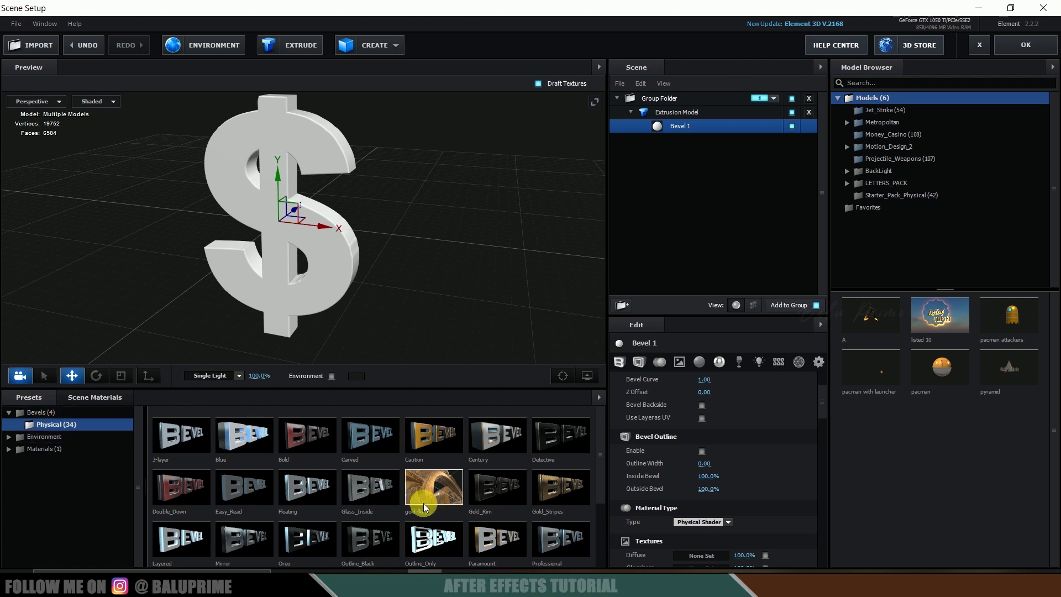
scroll(423, 503, down, 1)
scroll(418, 500, down, 1)
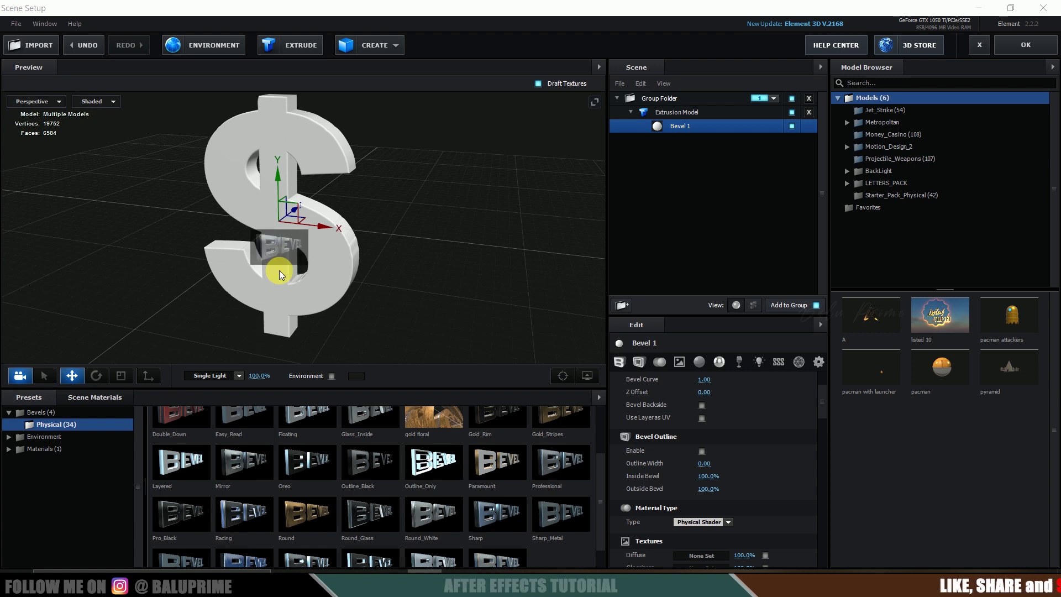
drag(488, 319, 398, 354)
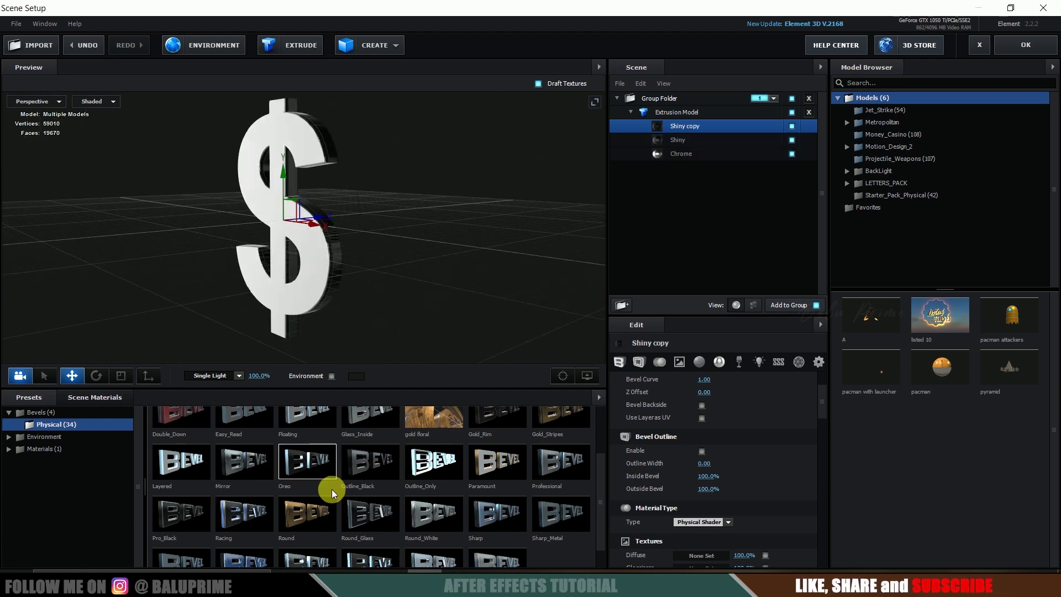
drag(302, 428, 335, 224)
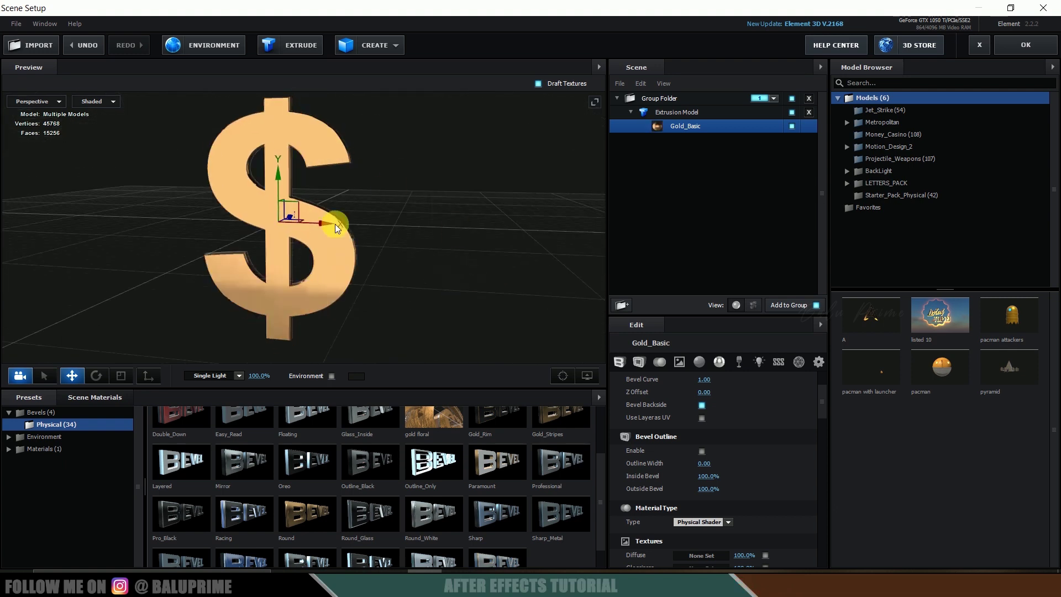
drag(467, 251, 463, 253)
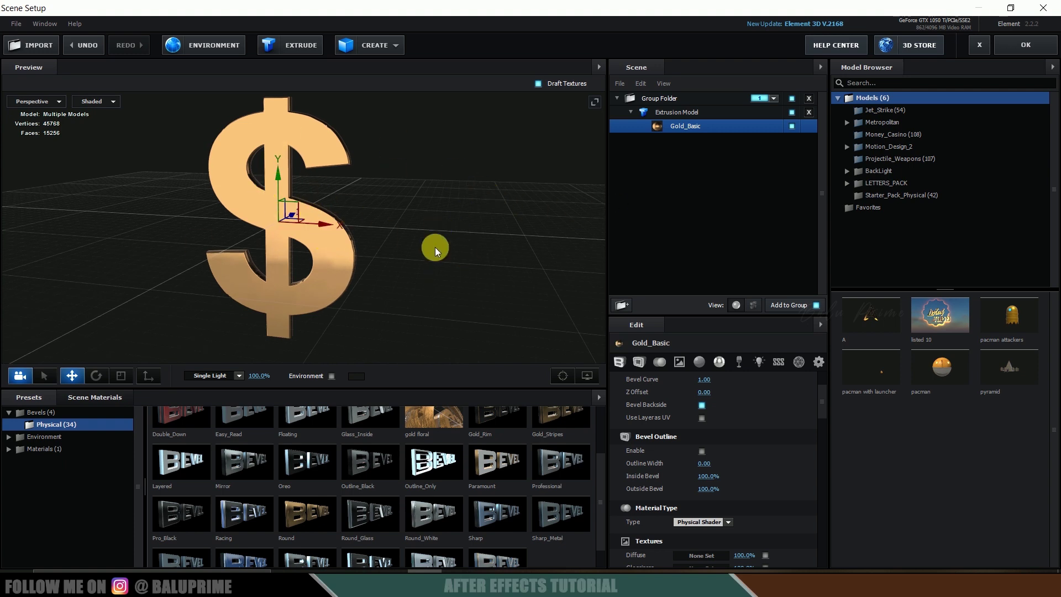
mouse_move(435, 247)
mouse_down()
mouse_move(440, 185)
mouse_move(485, 275)
mouse_move(439, 248)
mouse_up()
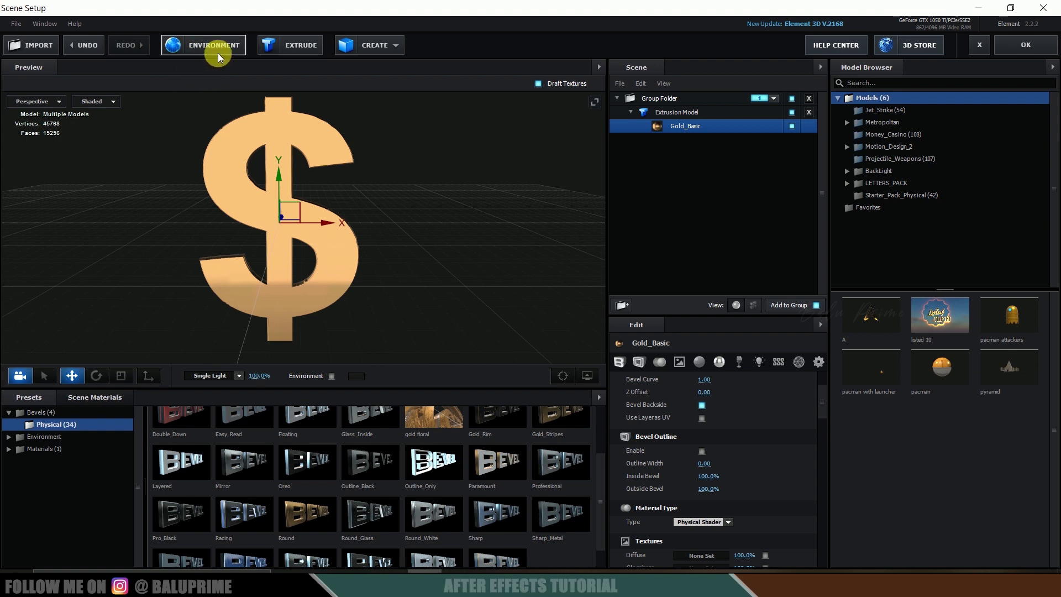
Step: Set the environment map to Basic_2K_12.dds and check the reflections
click(203, 45)
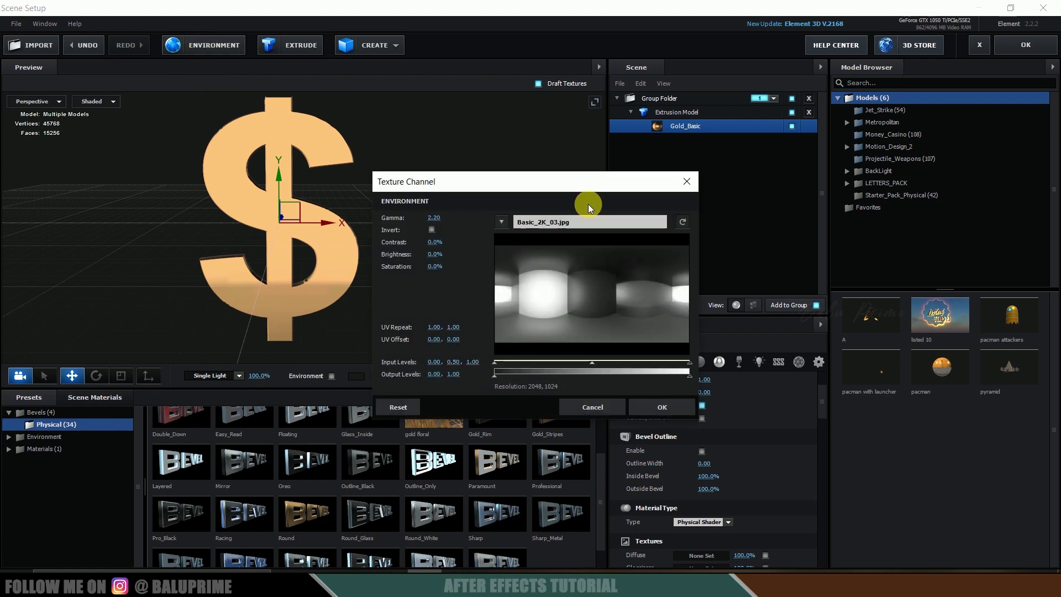
click(541, 222)
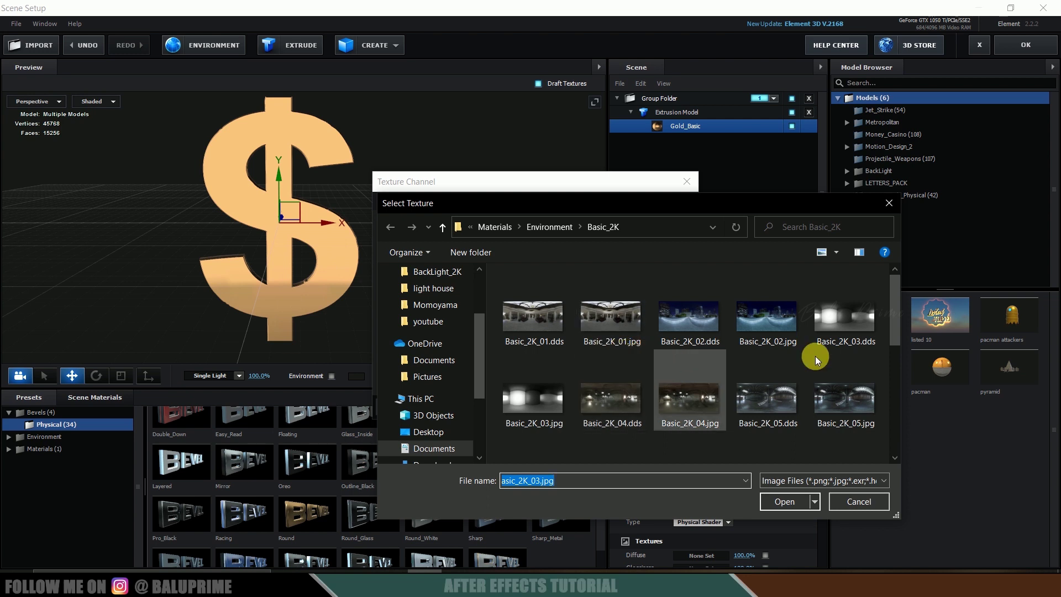
scroll(795, 370, down, 4)
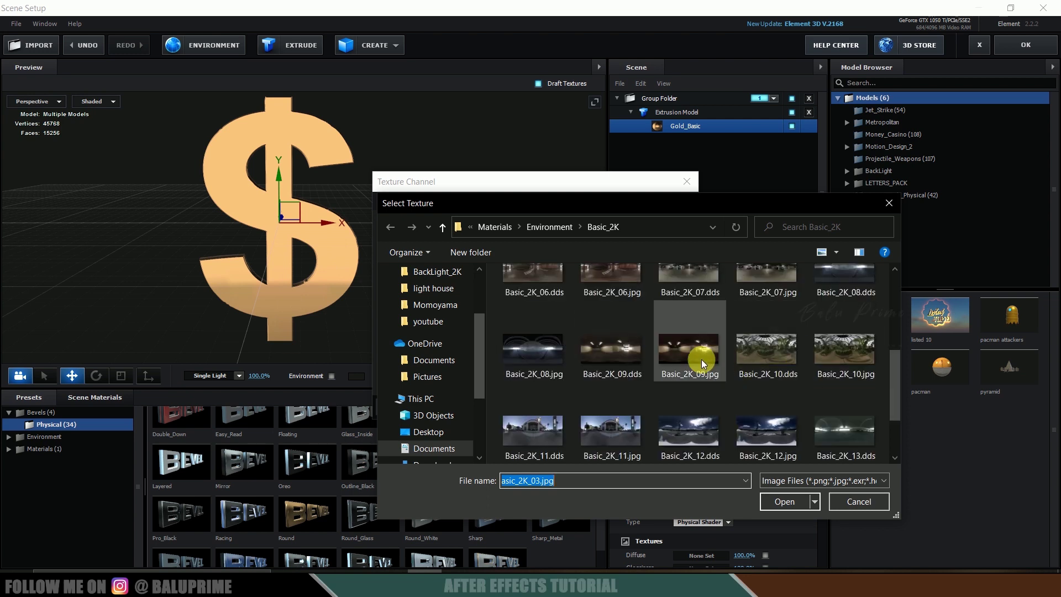
click(691, 423)
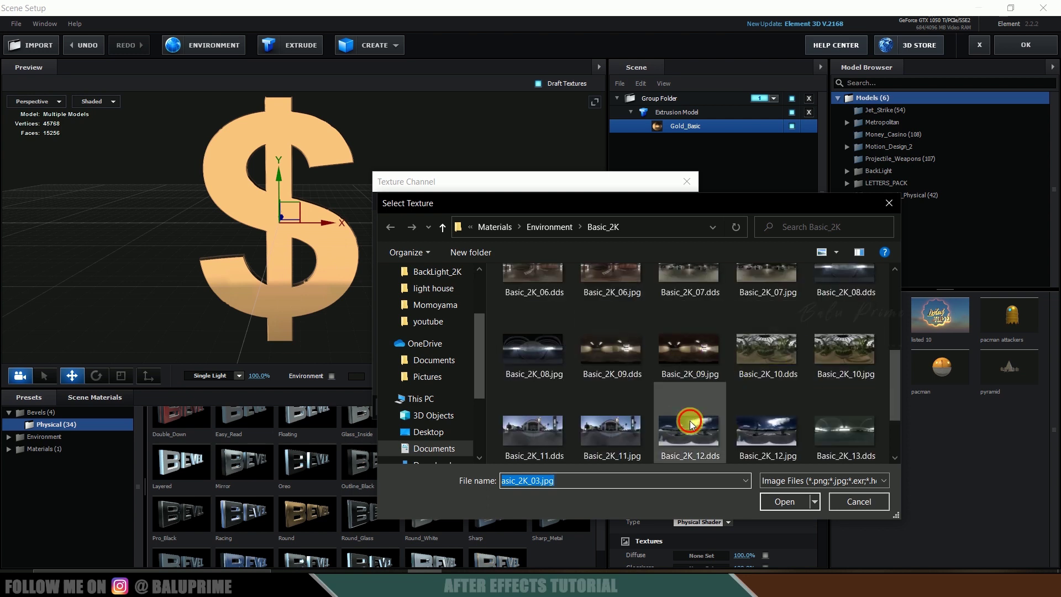
click(779, 499)
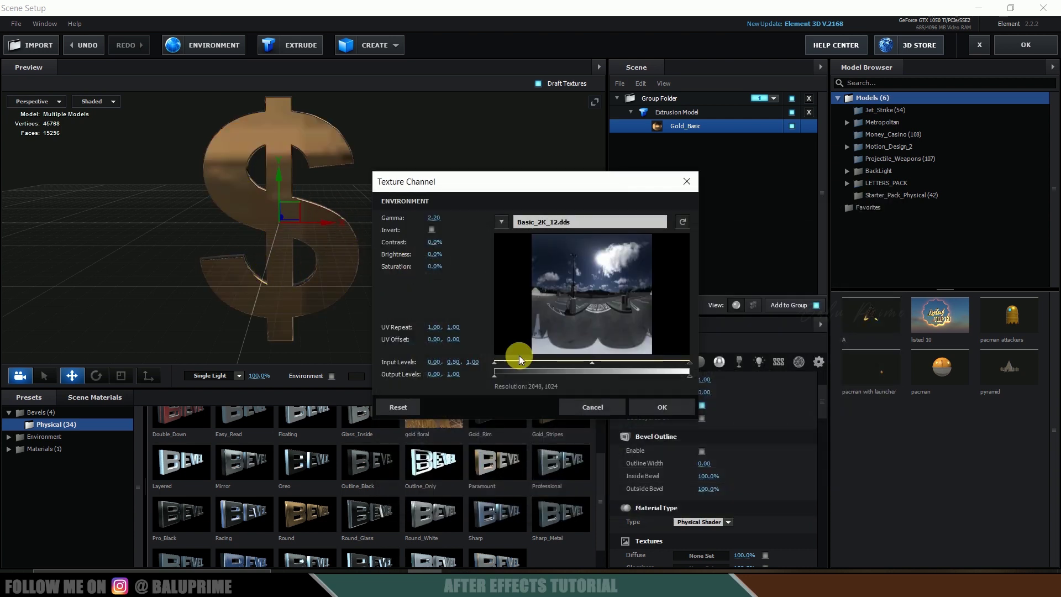
click(660, 406)
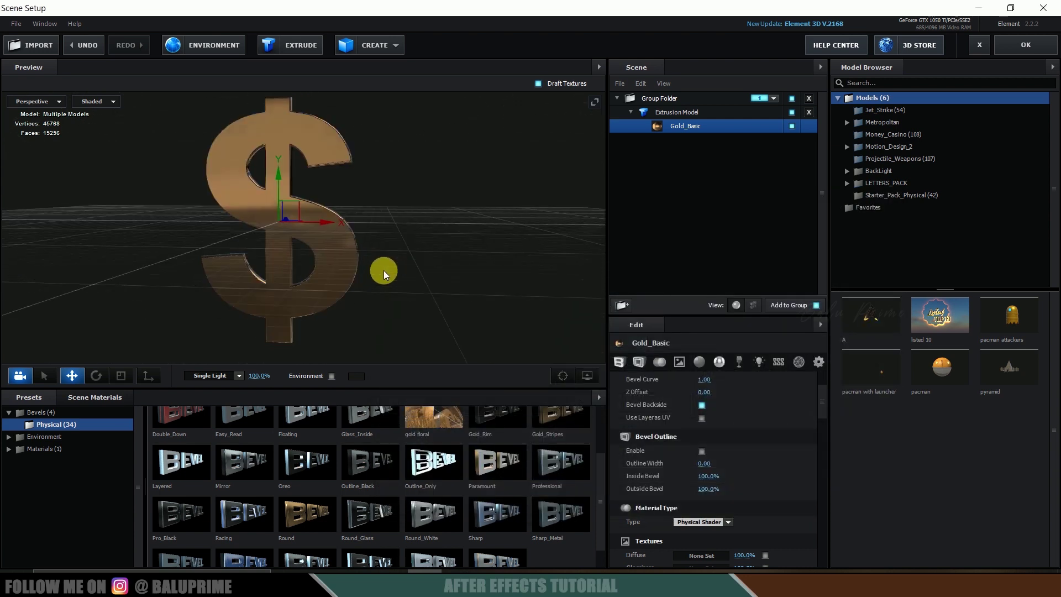
drag(384, 270, 363, 123)
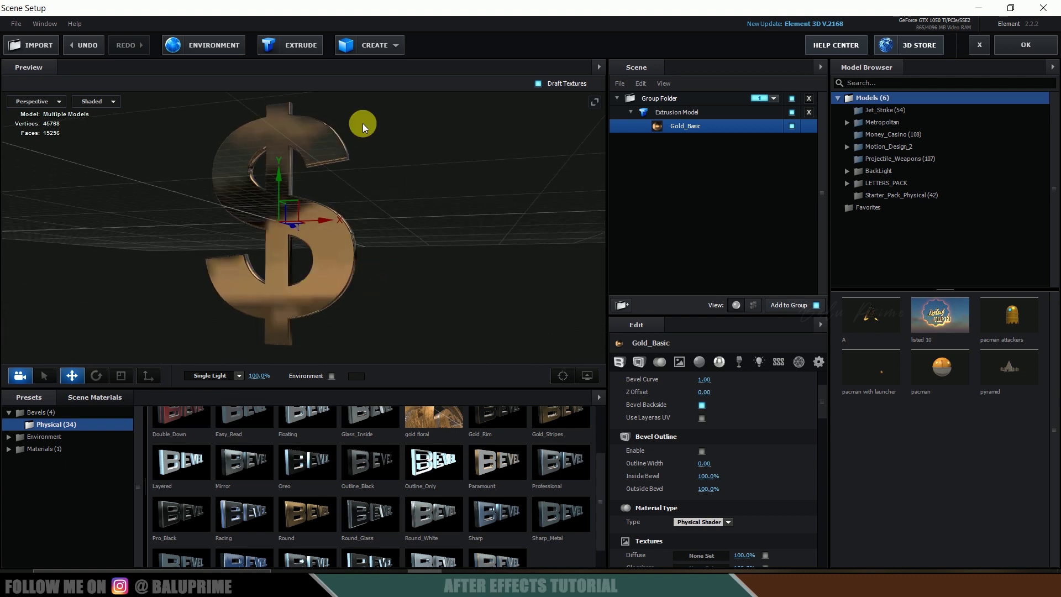
drag(349, 246, 417, 285)
Step: Switch the environment map to Basic_2K_06.dds and accept the scene back in After Effects
click(220, 64)
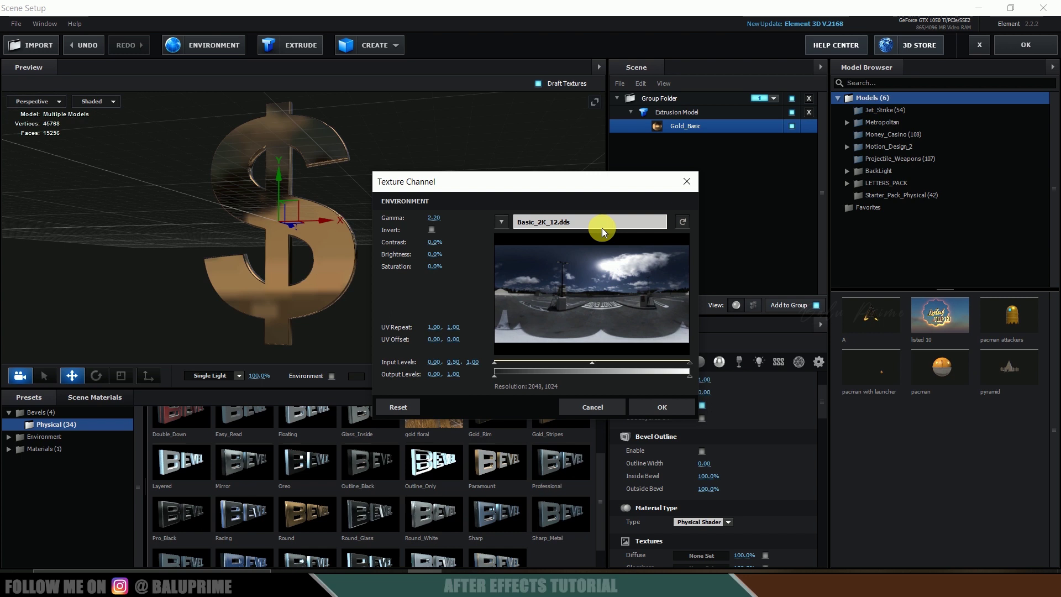
click(602, 228)
scroll(597, 367, down, 3)
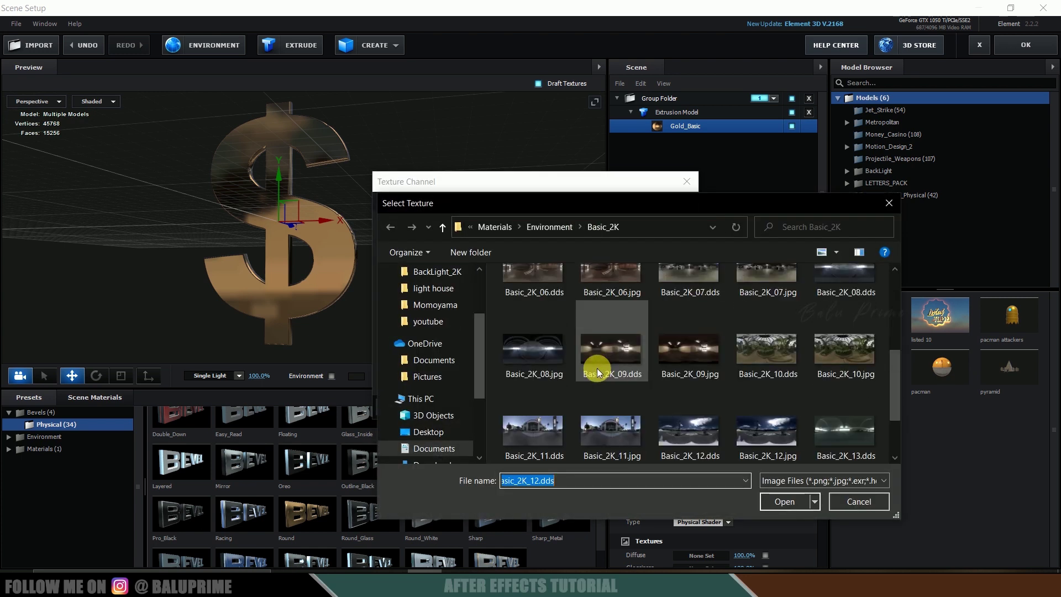
click(532, 312)
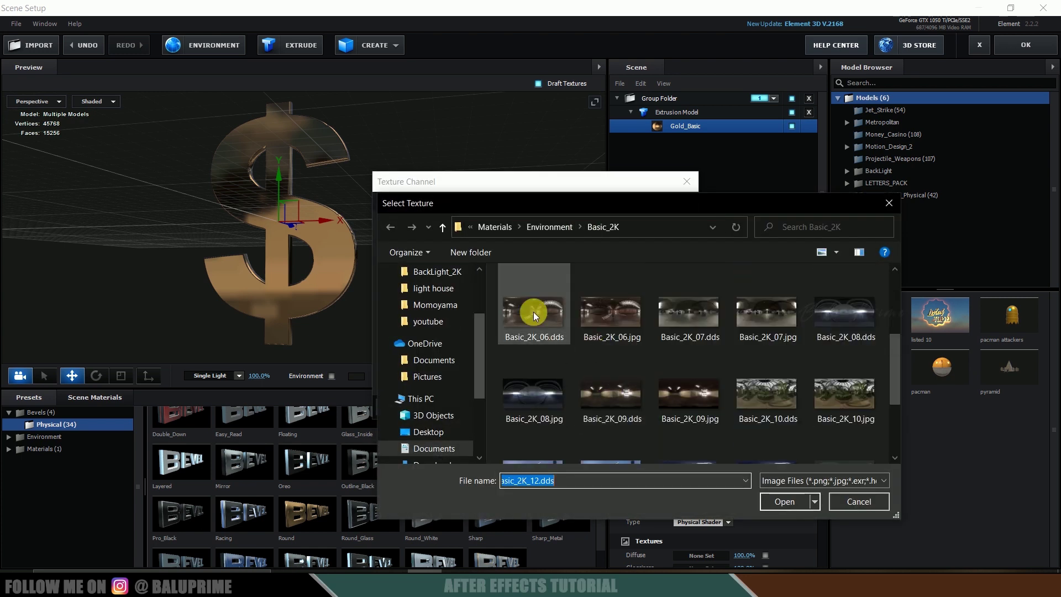
click(790, 502)
click(667, 409)
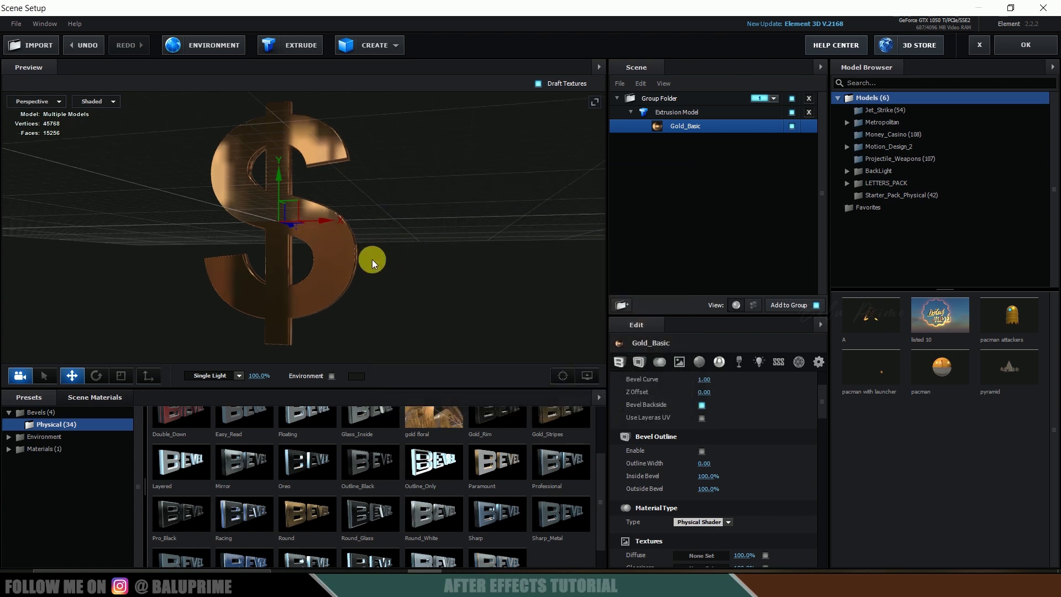
mouse_move(373, 260)
mouse_down()
mouse_move(403, 268)
mouse_move(365, 265)
mouse_up()
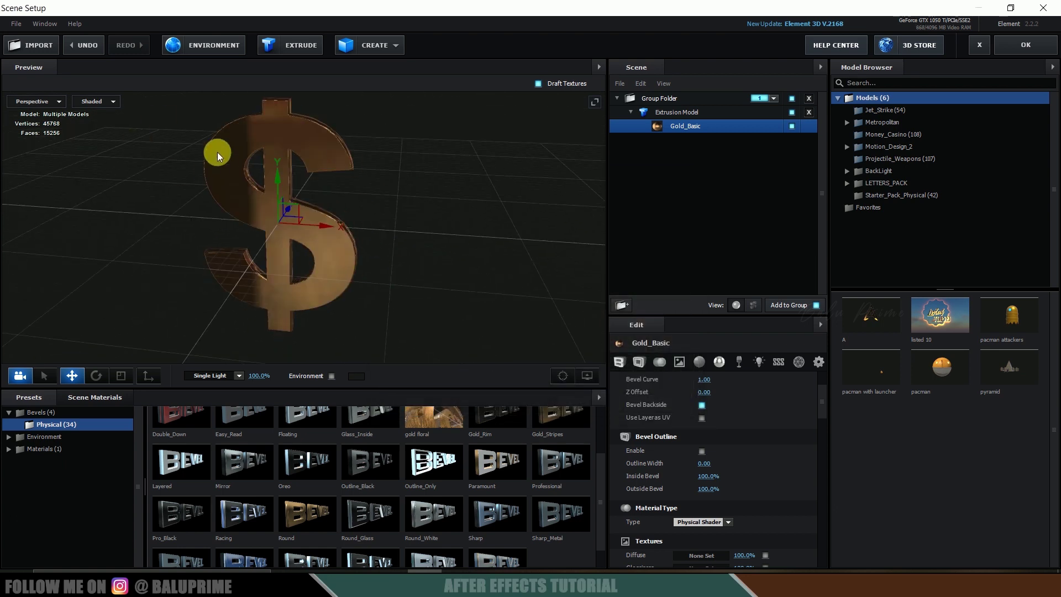
drag(397, 230, 397, 180)
click(1036, 42)
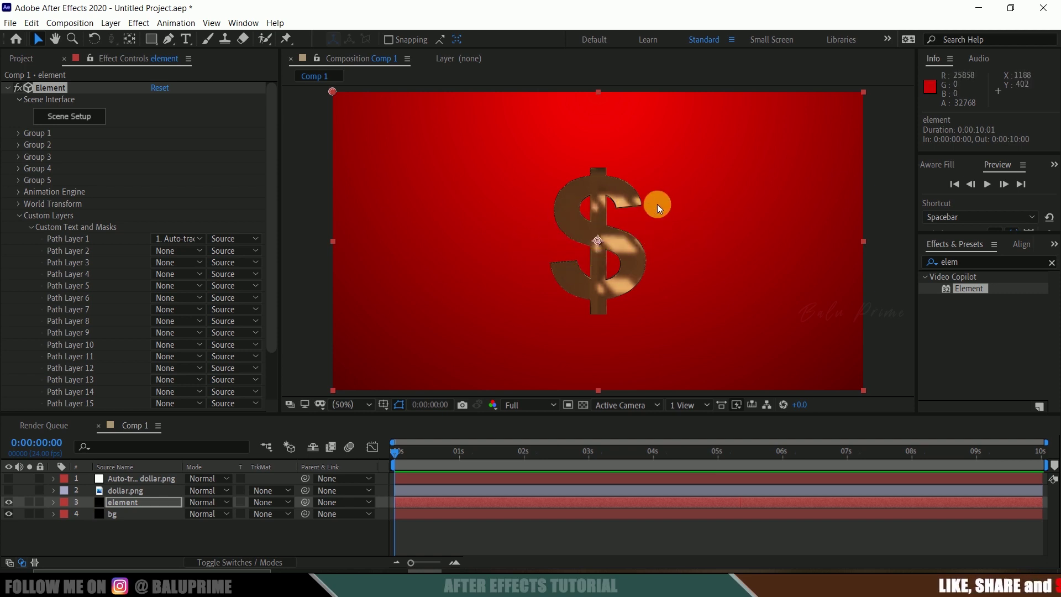
Step: Add a new camera layer, Camera 1, to Comp 1
click(111, 23)
mouse_move(122, 43)
click(321, 78)
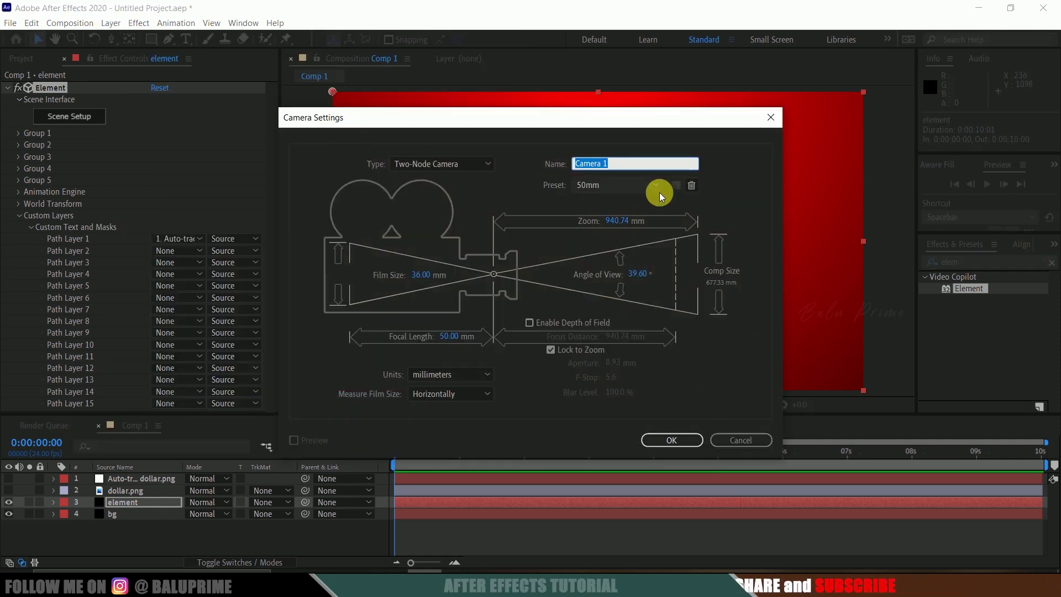
click(662, 450)
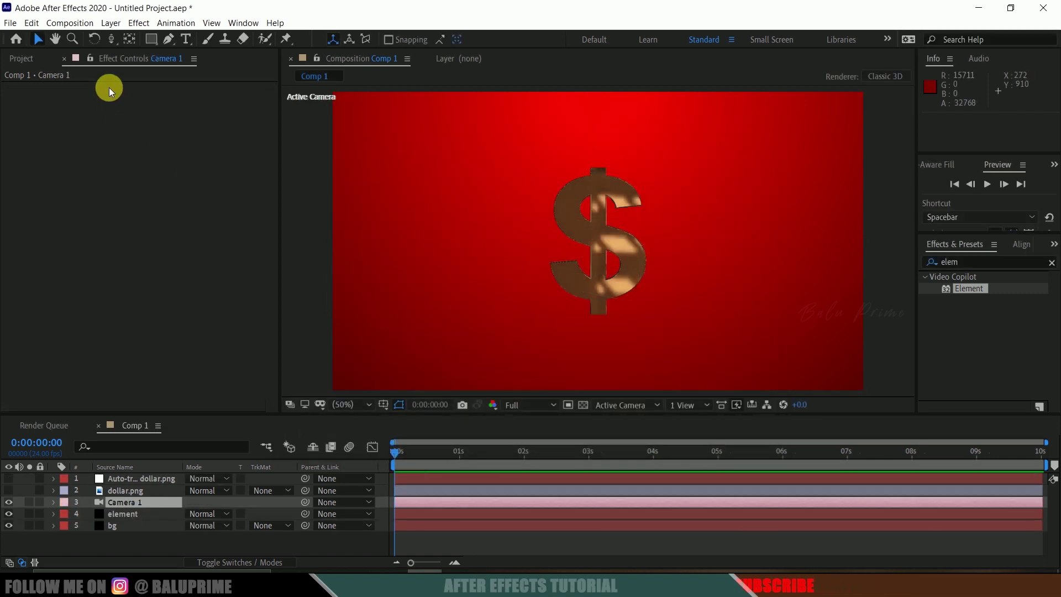
Step: Orbit Camera 1 with the Unified Camera Tool to view the dollar at an angle
click(113, 40)
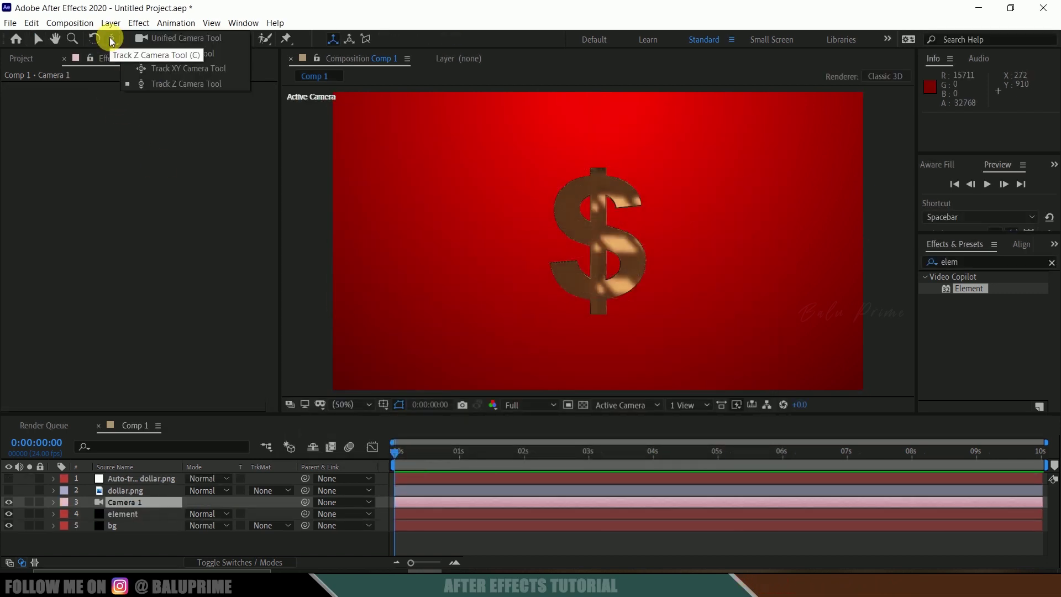
click(190, 41)
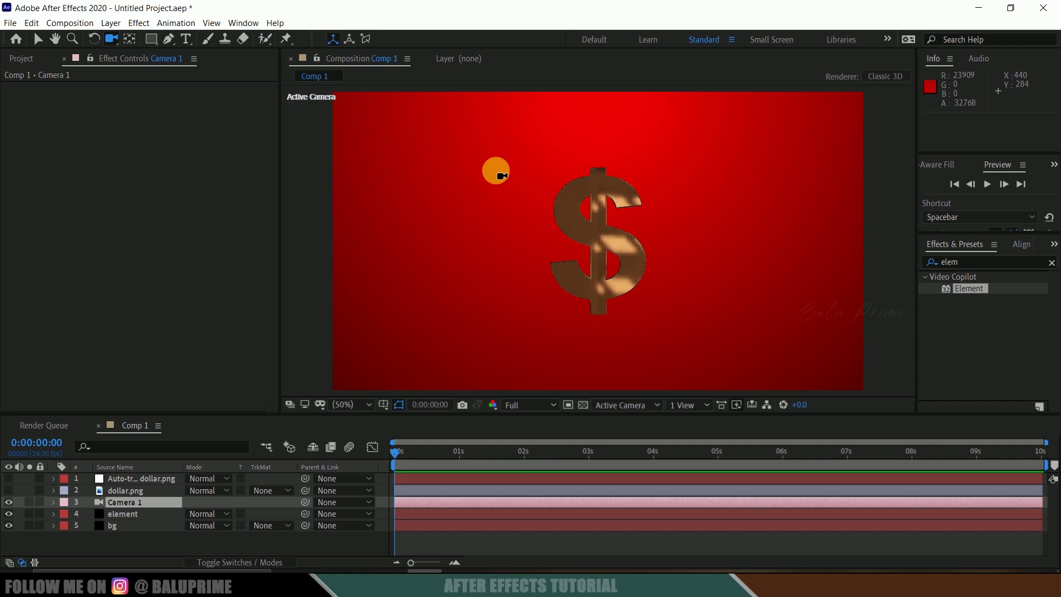
drag(666, 161, 619, 287)
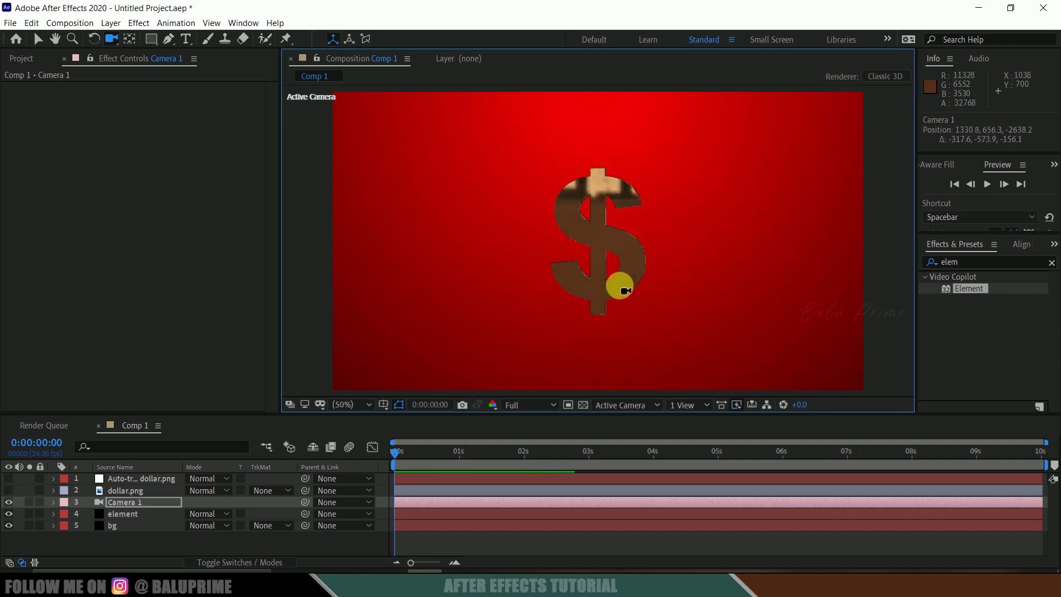
Step: On the element layer, set the Particle Replicator shape to 3D Grid
click(126, 513)
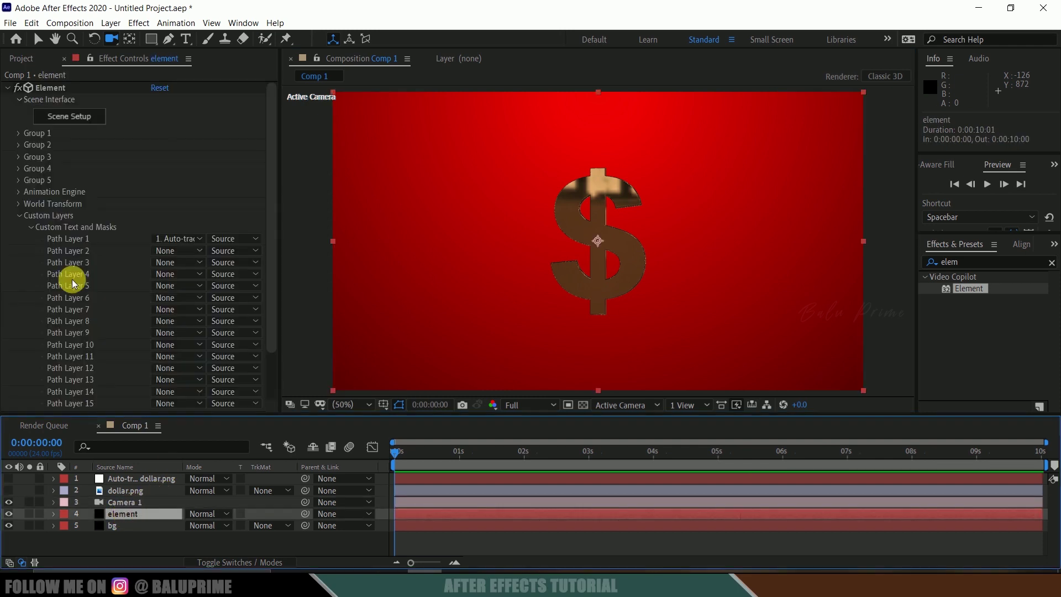
click(24, 133)
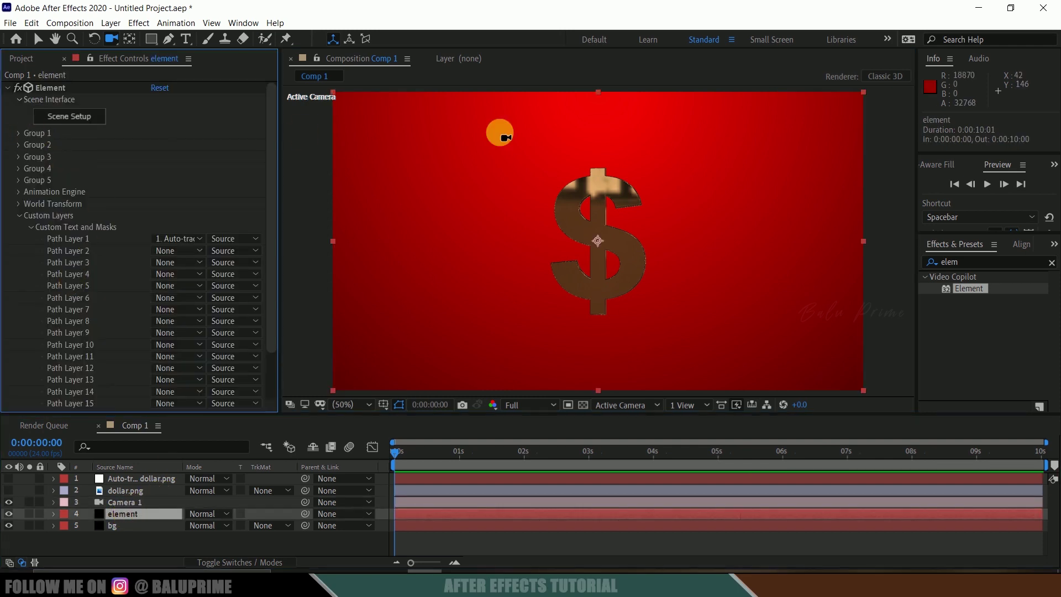
click(18, 134)
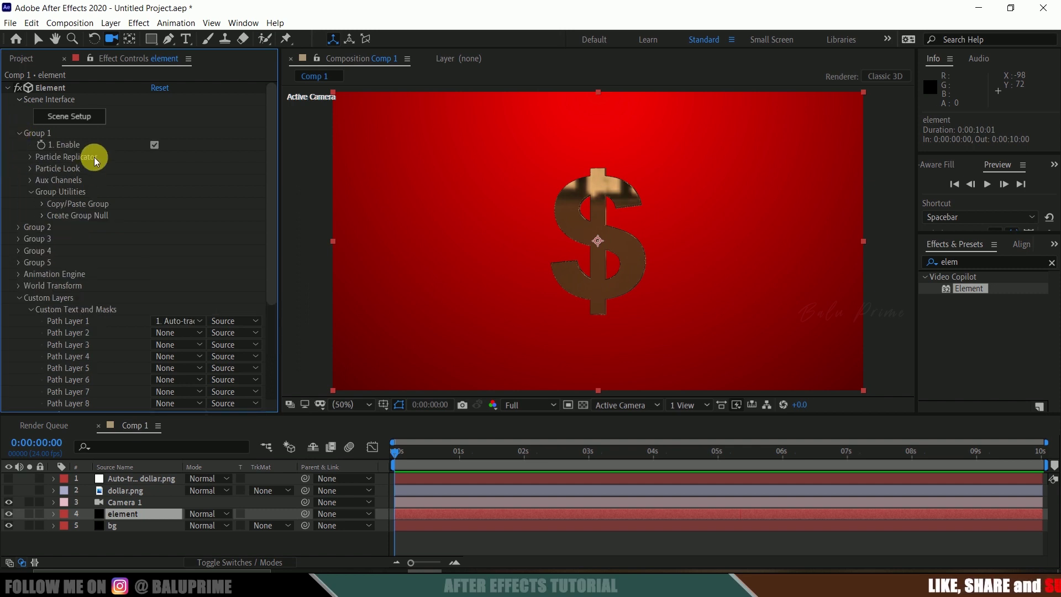
click(31, 156)
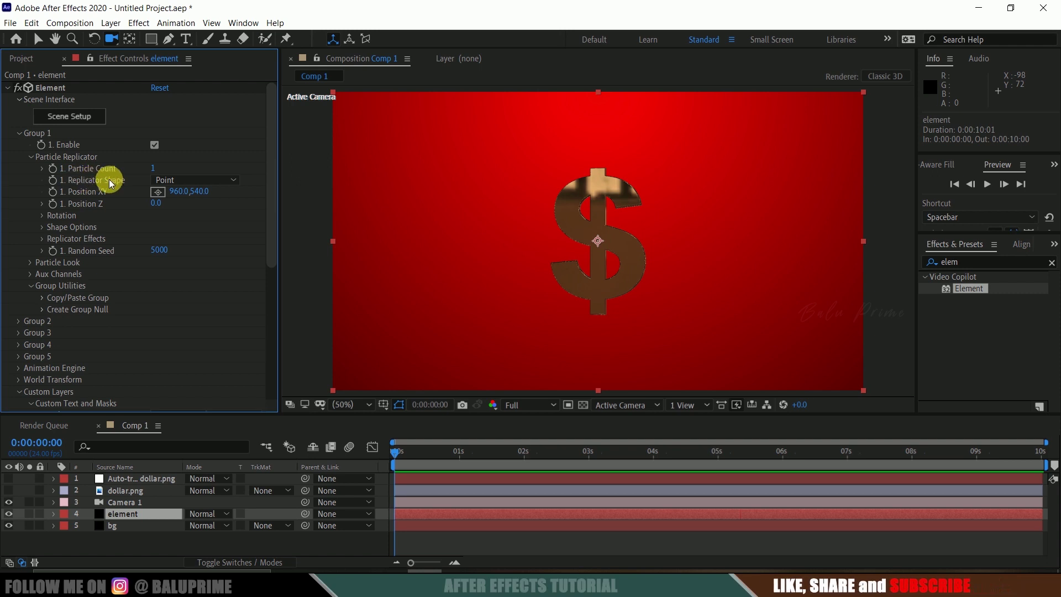
click(189, 179)
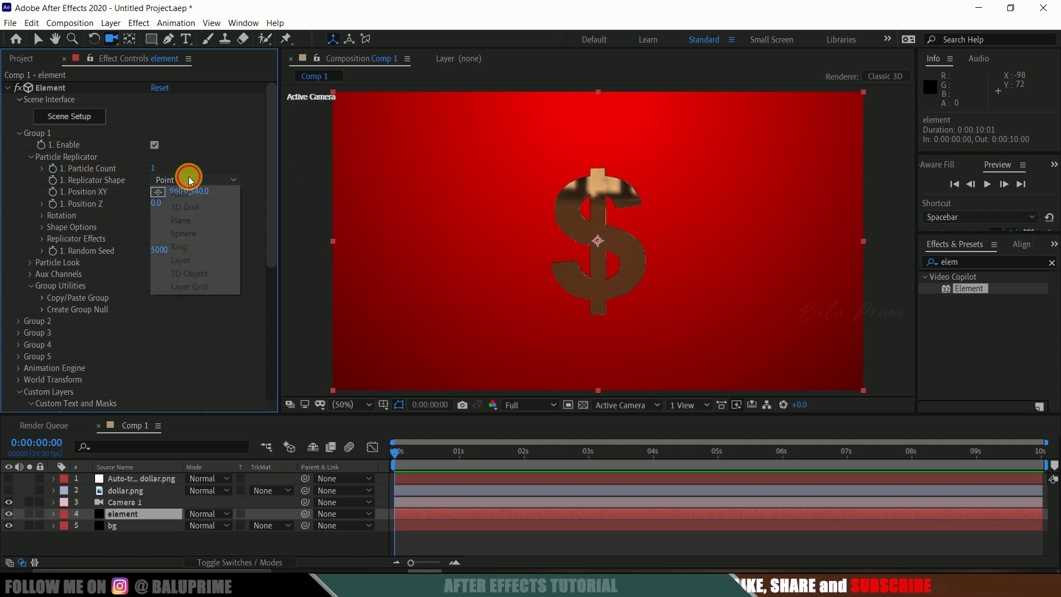
click(190, 206)
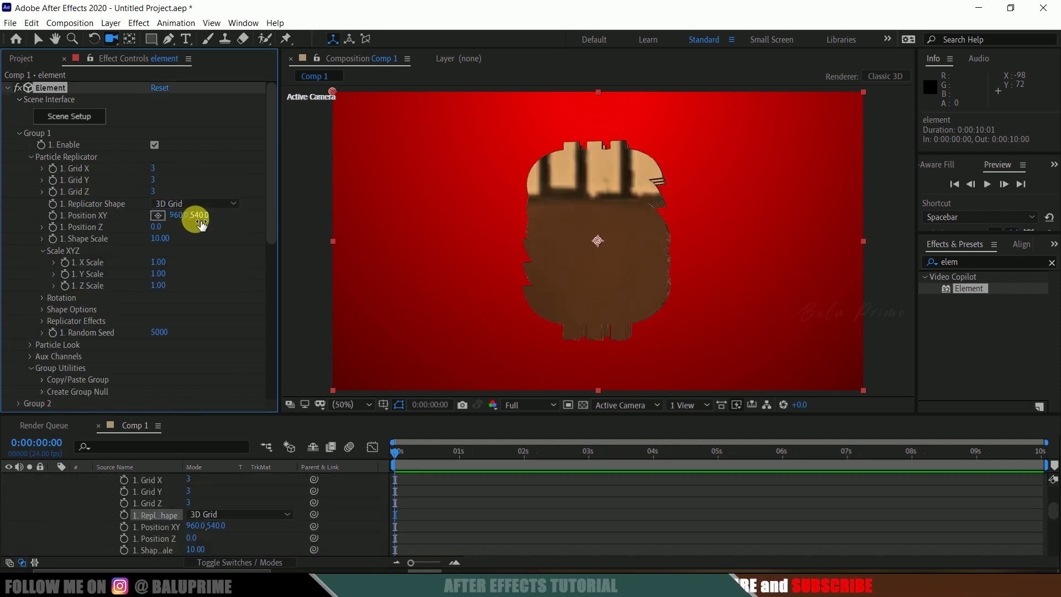
Step: Set Grid X, Grid Y and Grid Z to 5, then orbit the camera around the grid
click(157, 169)
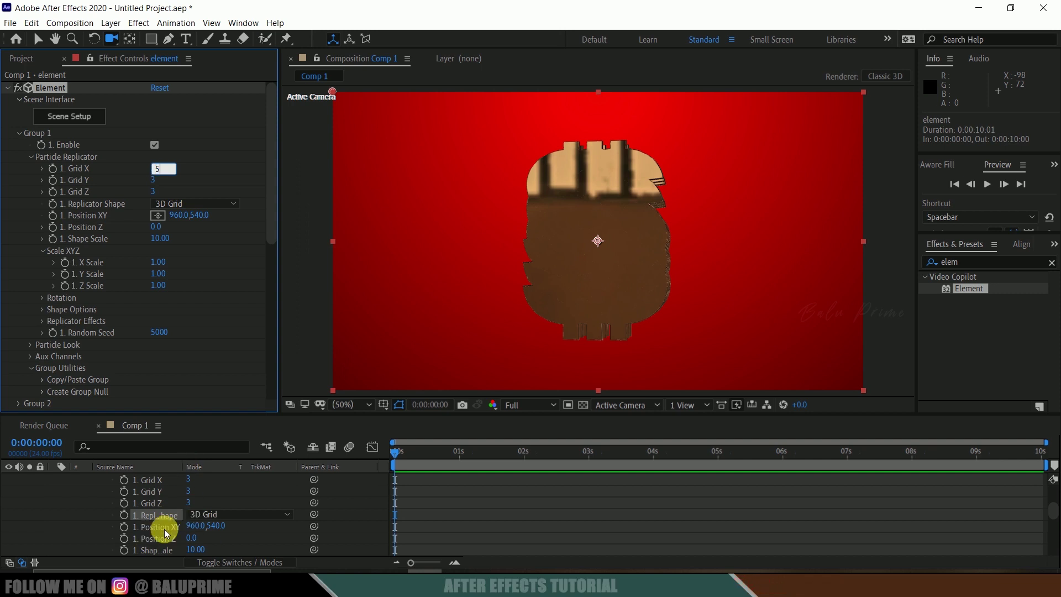
key(Tab)
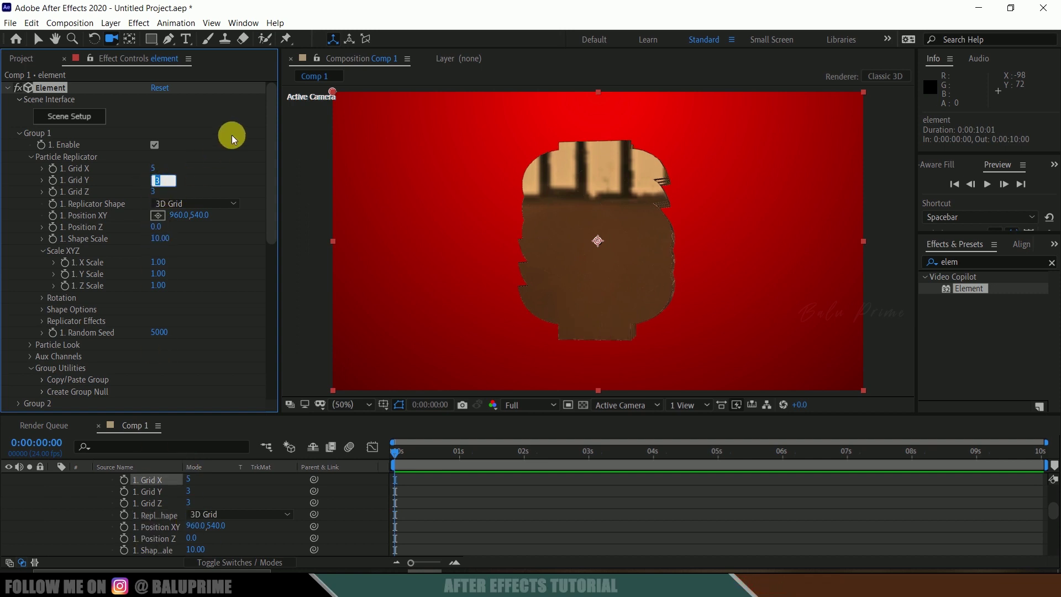
text(5)
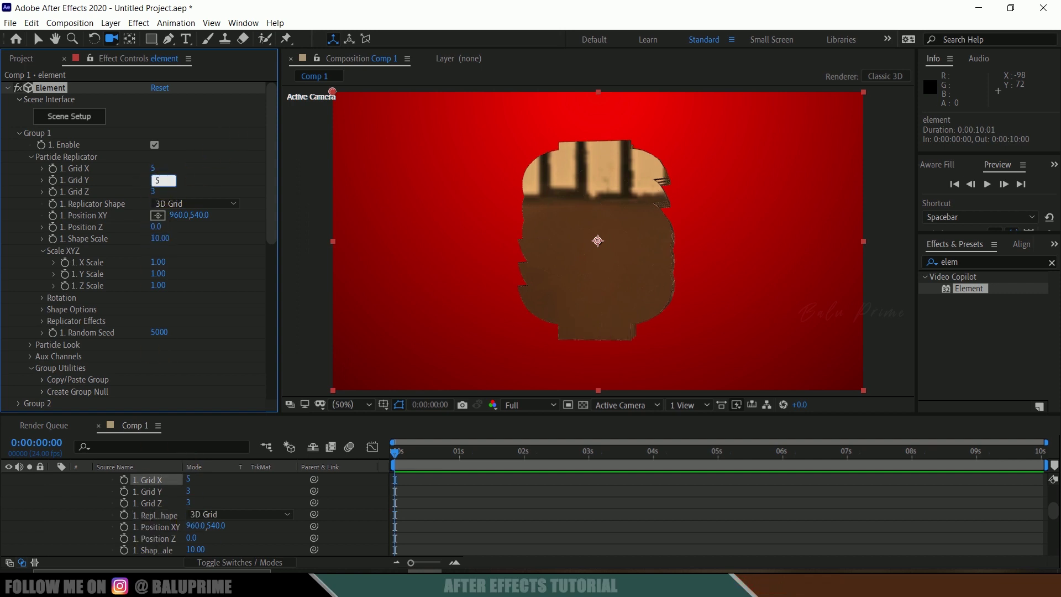
key(Tab)
click(152, 194)
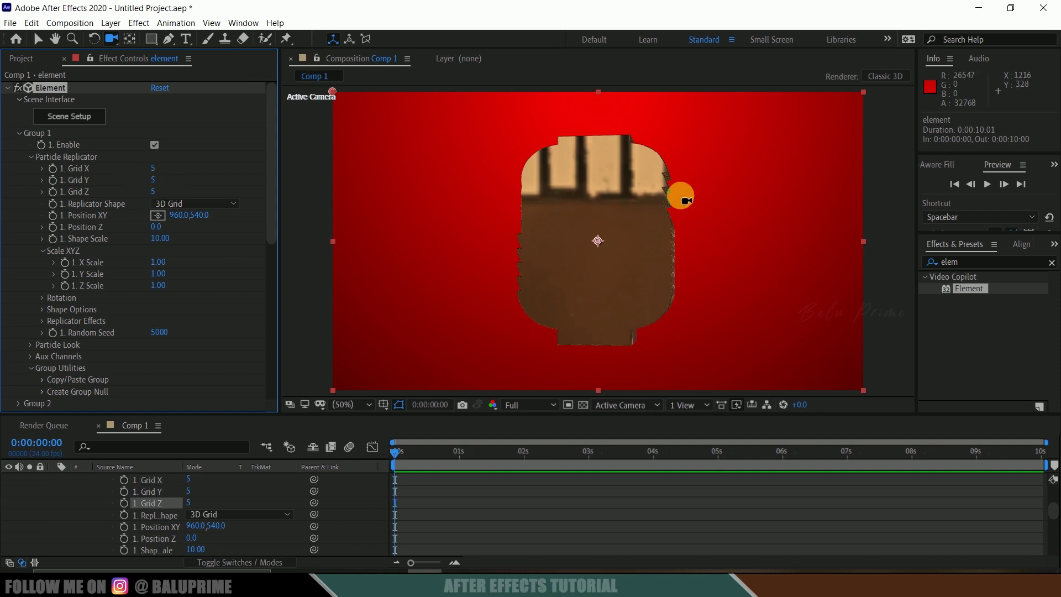
drag(641, 218, 580, 221)
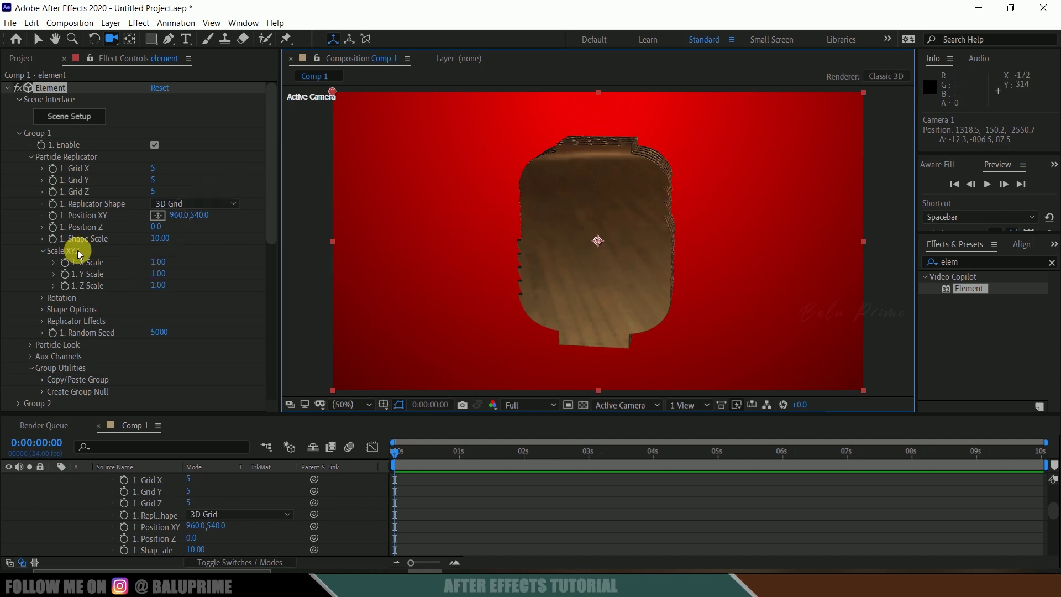
Step: Scrub the replicator Scale XYZ to X 8.10, Y 10.60 and Z 12.20
click(42, 239)
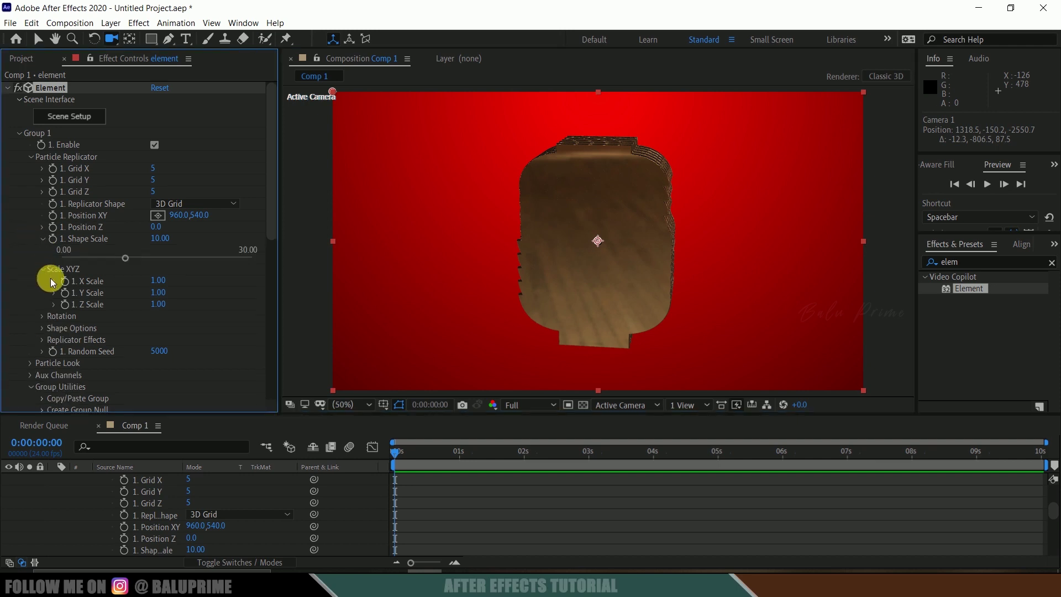
click(43, 239)
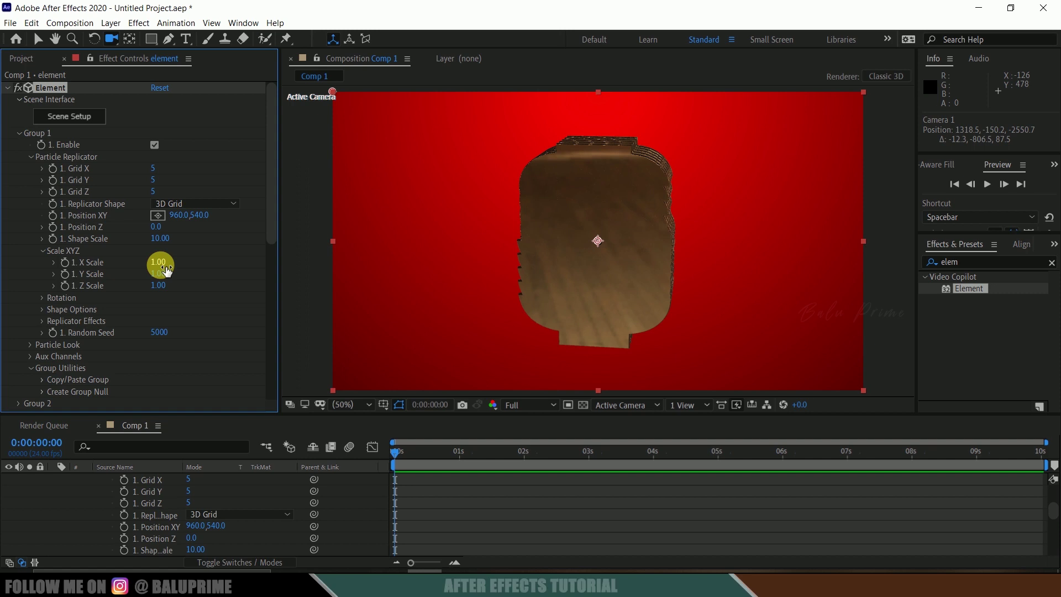
drag(166, 266, 227, 277)
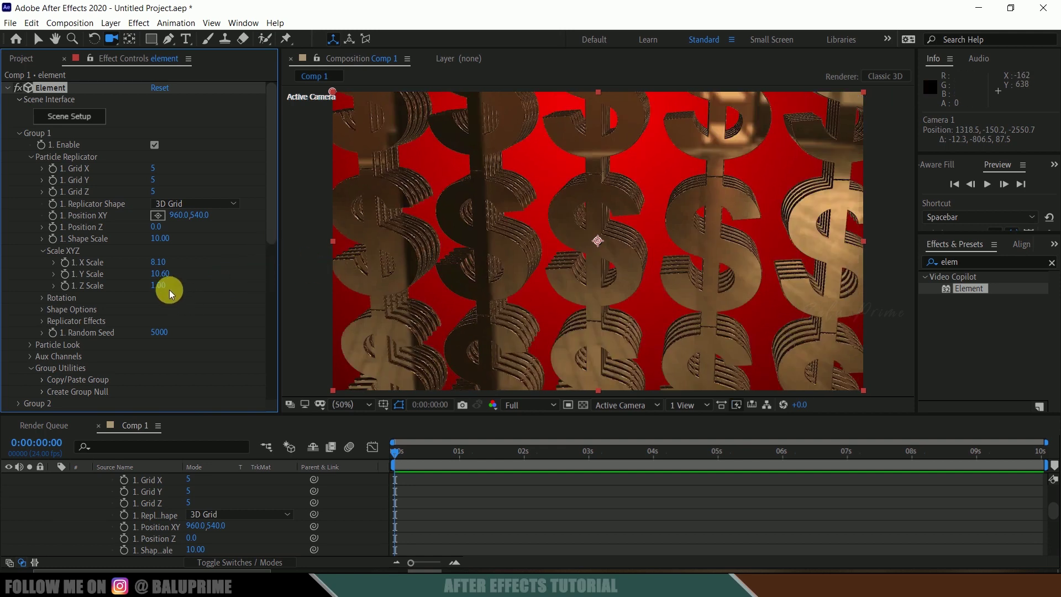
drag(172, 285, 230, 279)
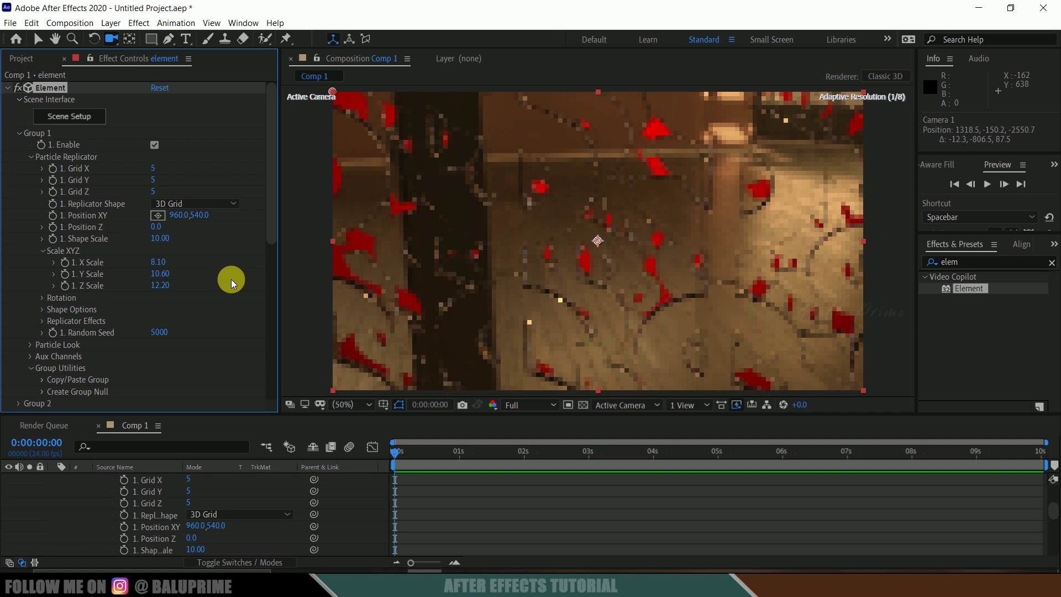
scroll(198, 293, down, 3)
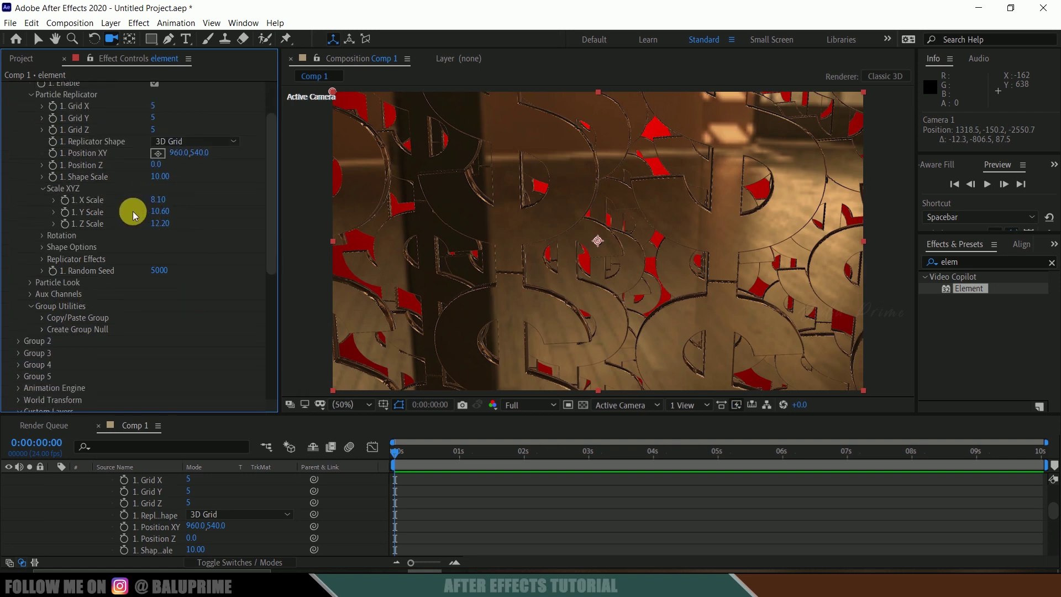
Step: In Particle Look, set Particle Size Random to 50%
scroll(100, 245, down, 4)
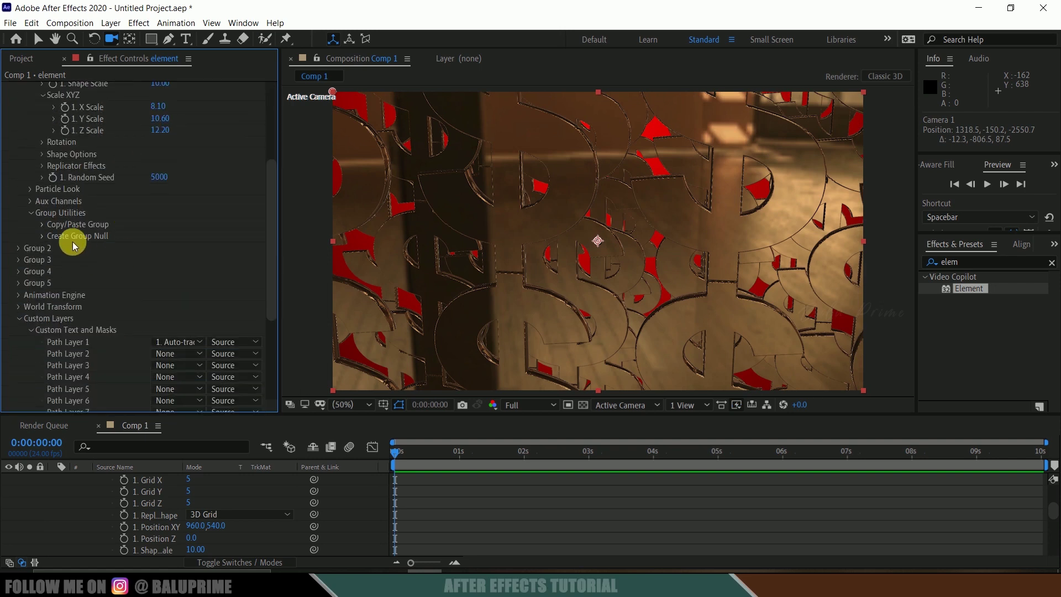
click(31, 191)
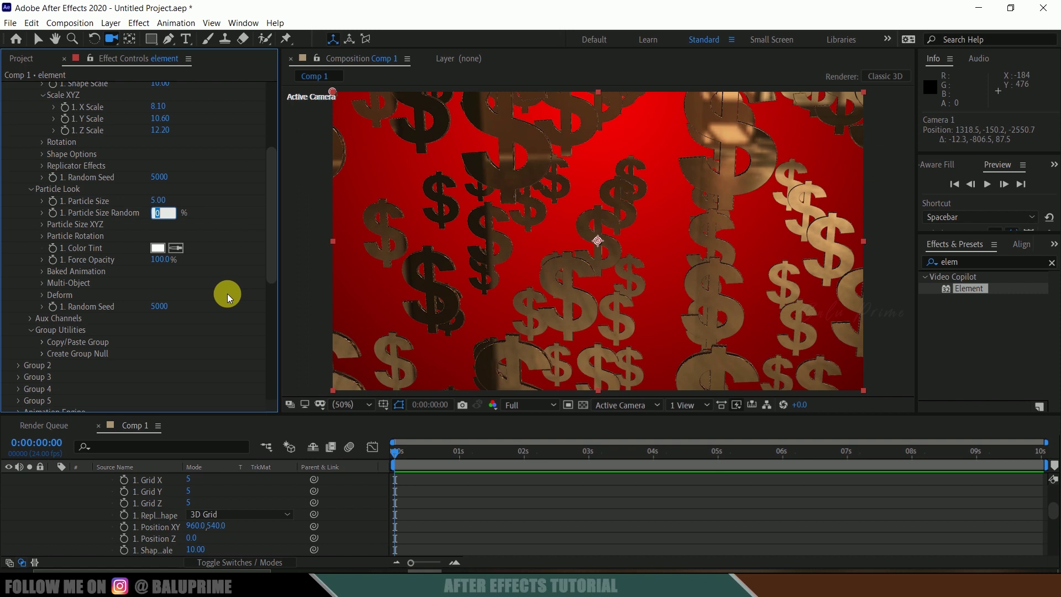
key(Return)
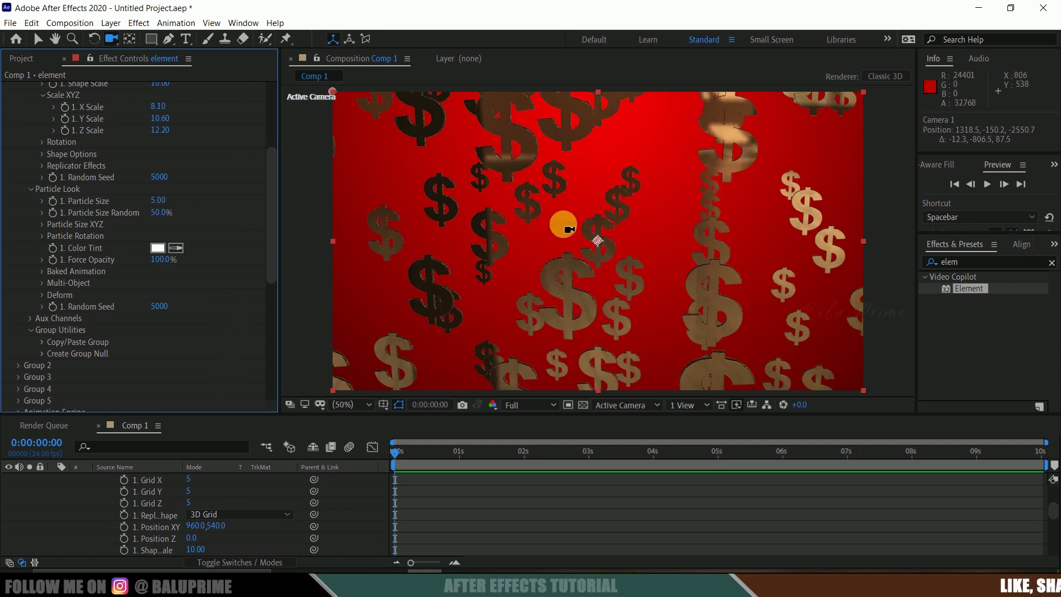
Step: Set Particle Rotation X, Y and Z to 90°, 45° and 90°
scroll(233, 264, down, 2)
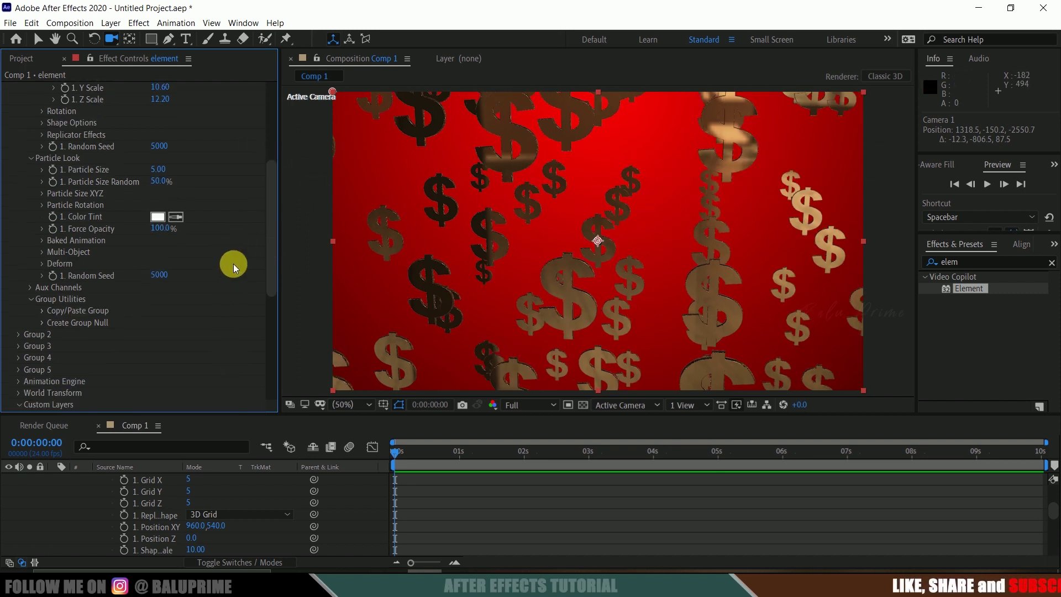
click(42, 204)
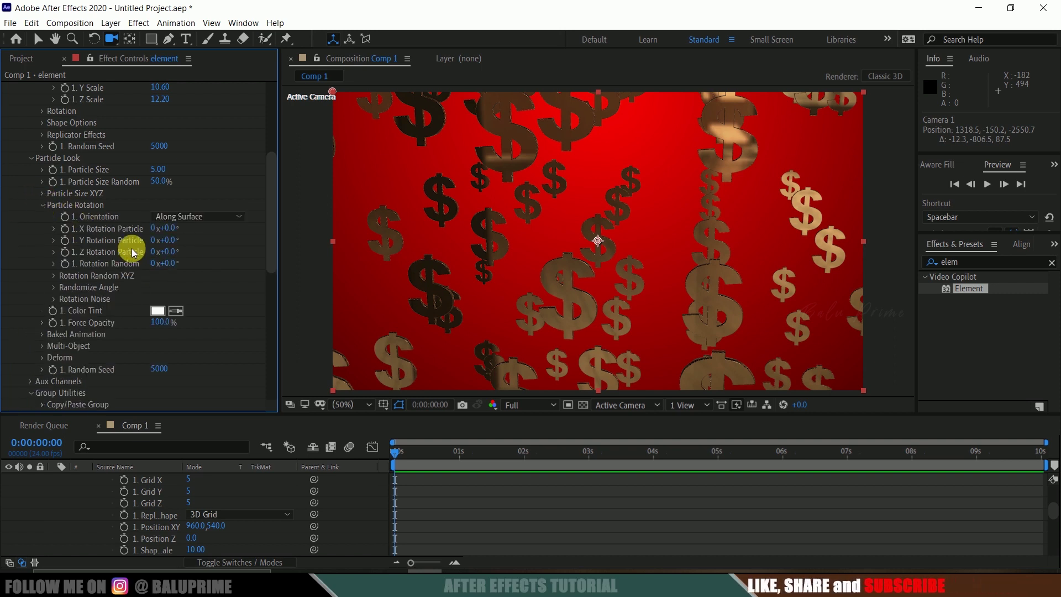
click(405, 453)
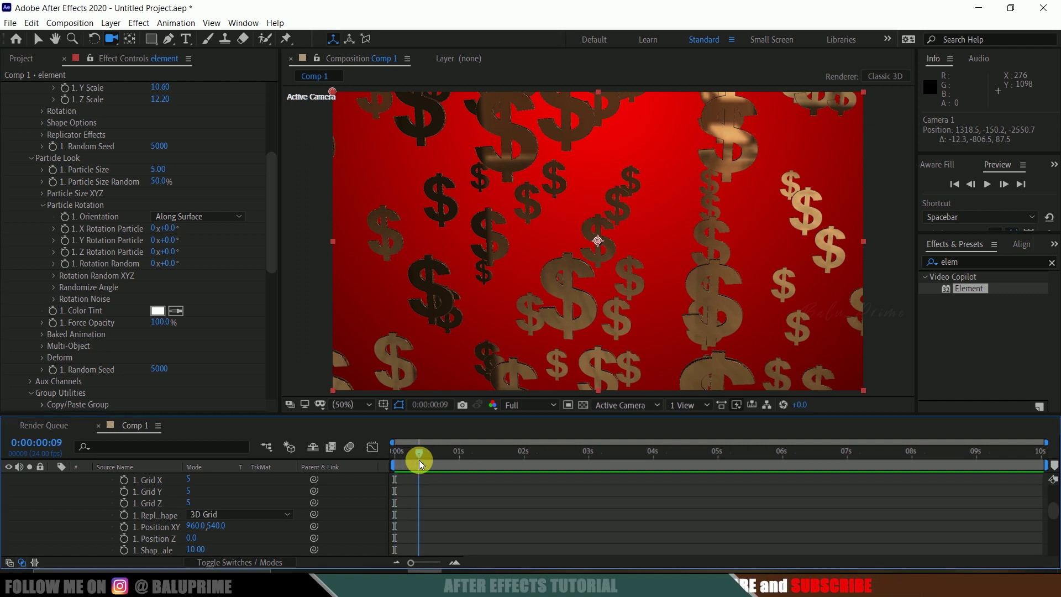
click(65, 231)
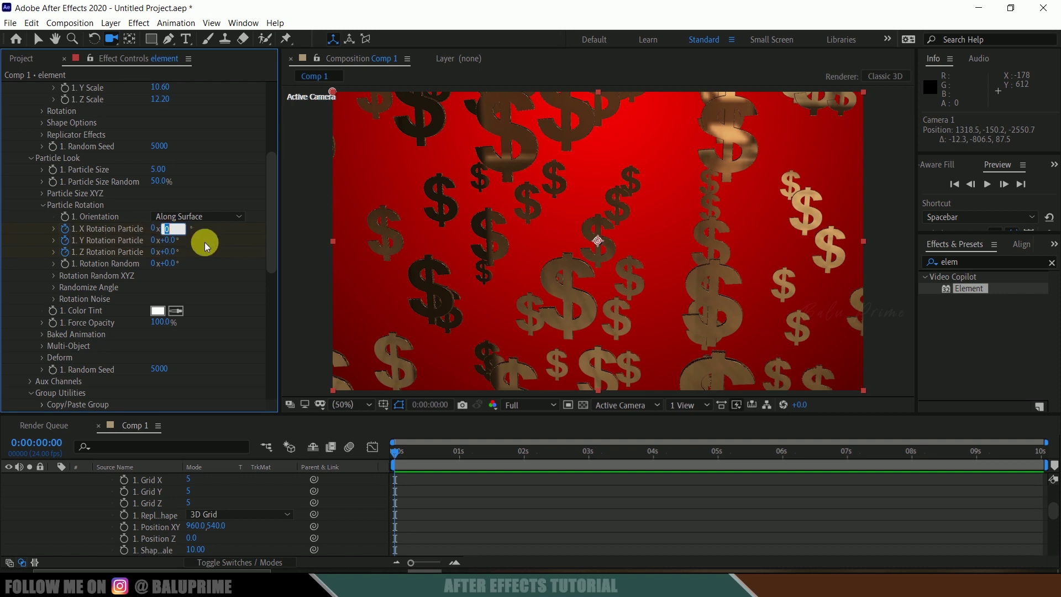
text(90)
key(Return)
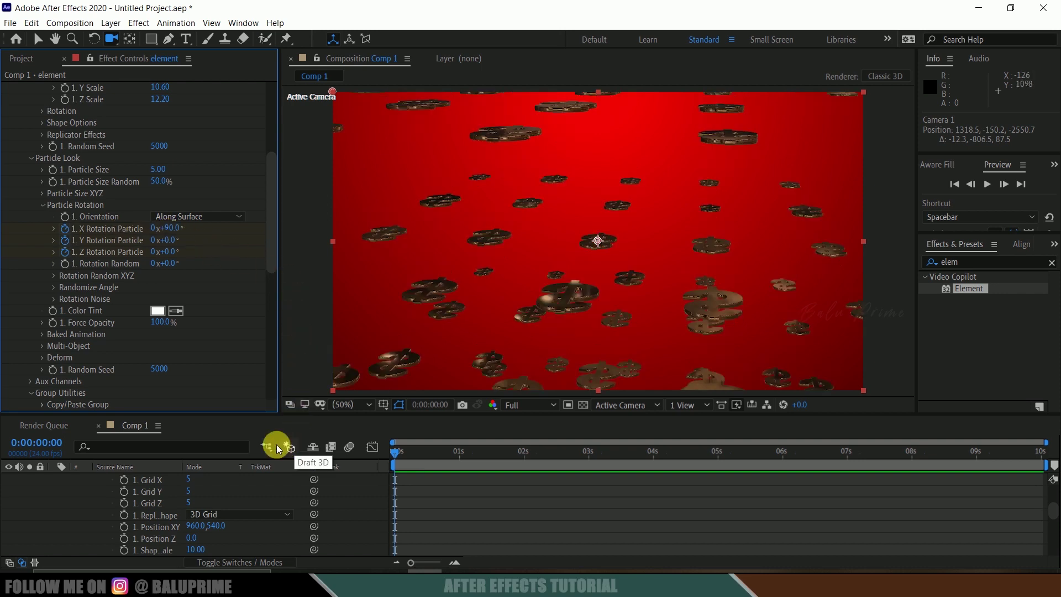
click(168, 240)
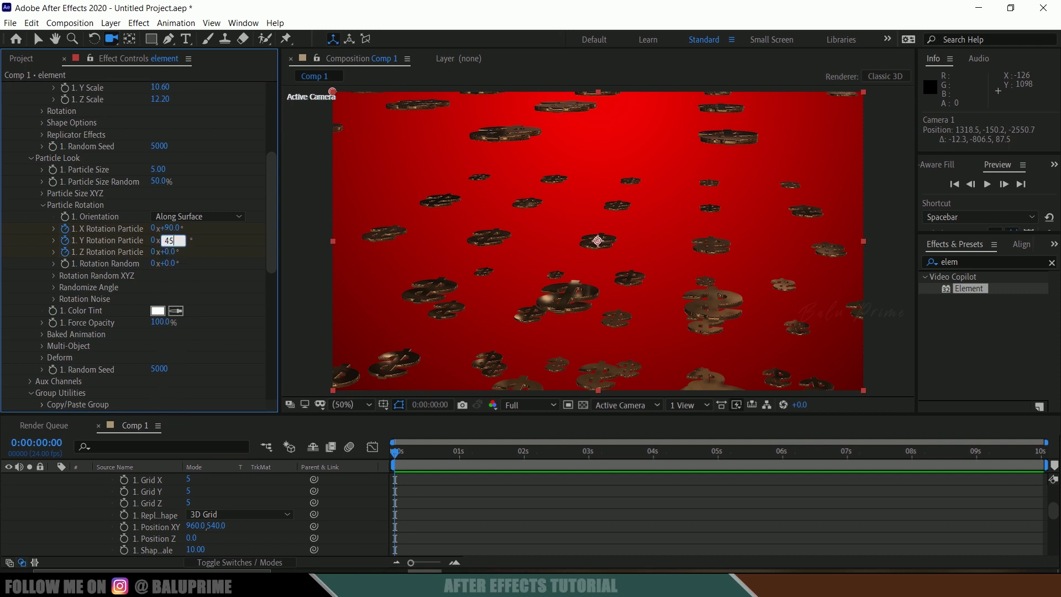
text(45)
key(Return)
click(169, 252)
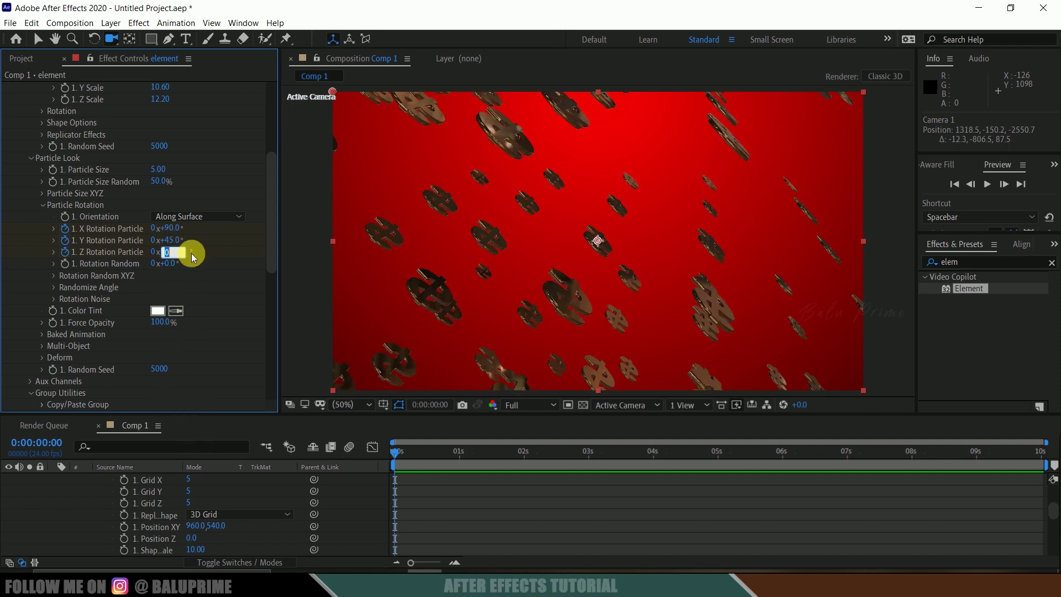
text(90)
key(Return)
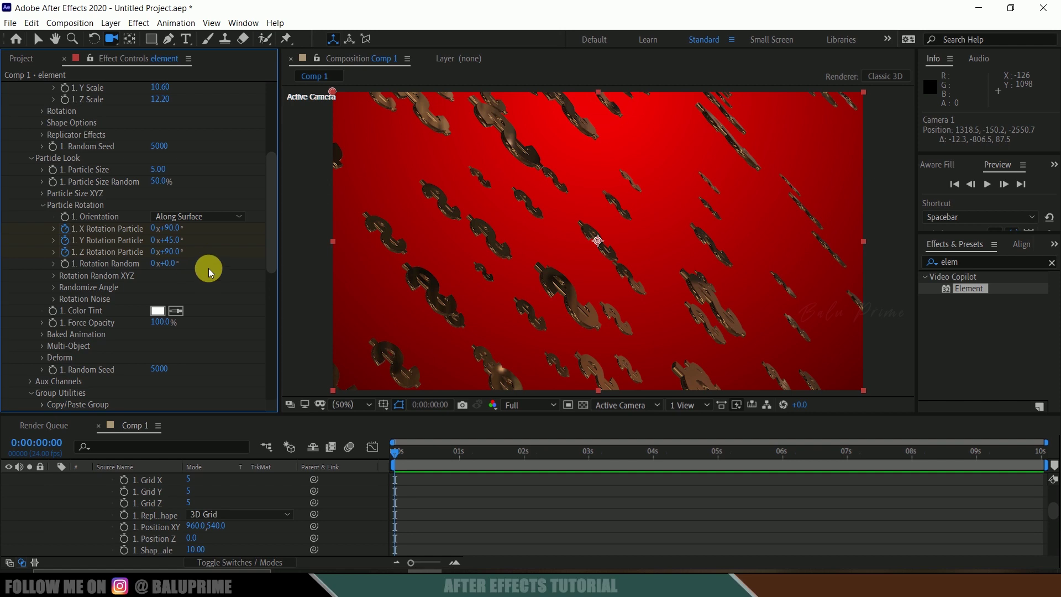
Step: Set the particle Rotation Random to 90°
mouse_move(169, 265)
mouse_down()
mouse_move(244, 265)
mouse_move(167, 262)
mouse_up()
click(168, 263)
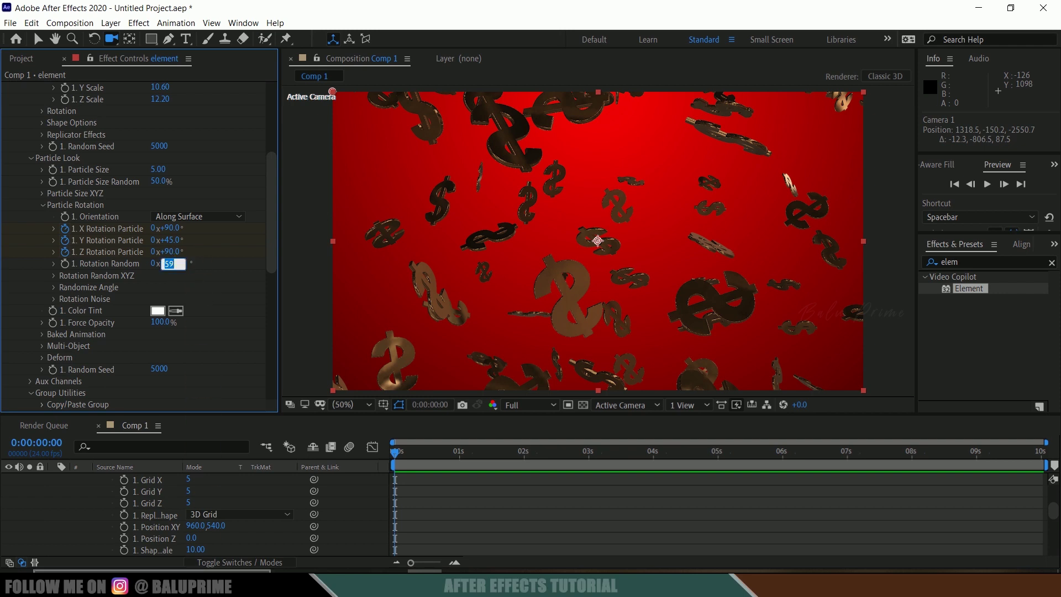
text(90)
key(Return)
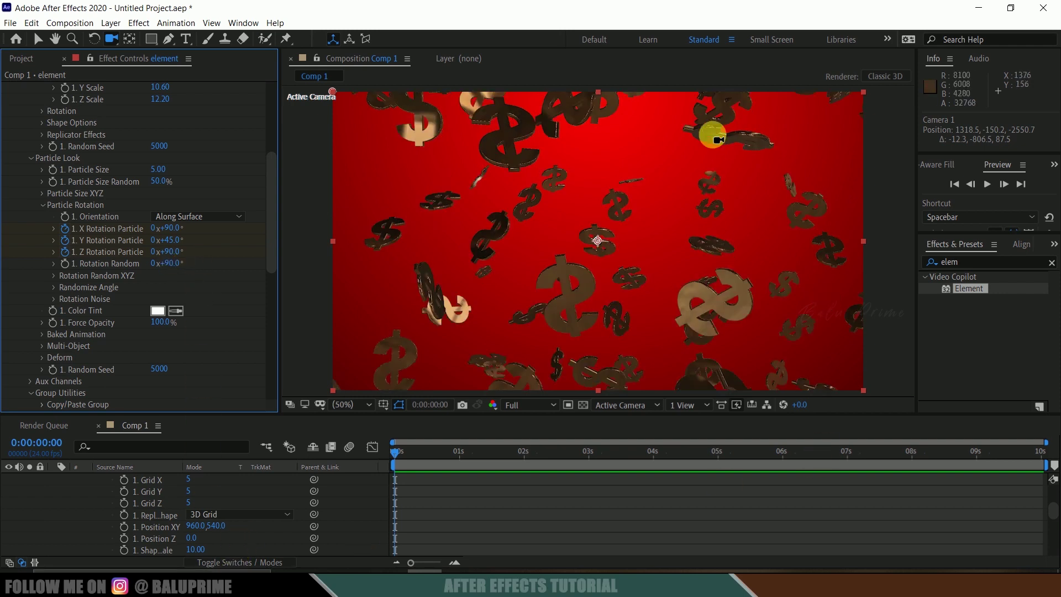
click(398, 454)
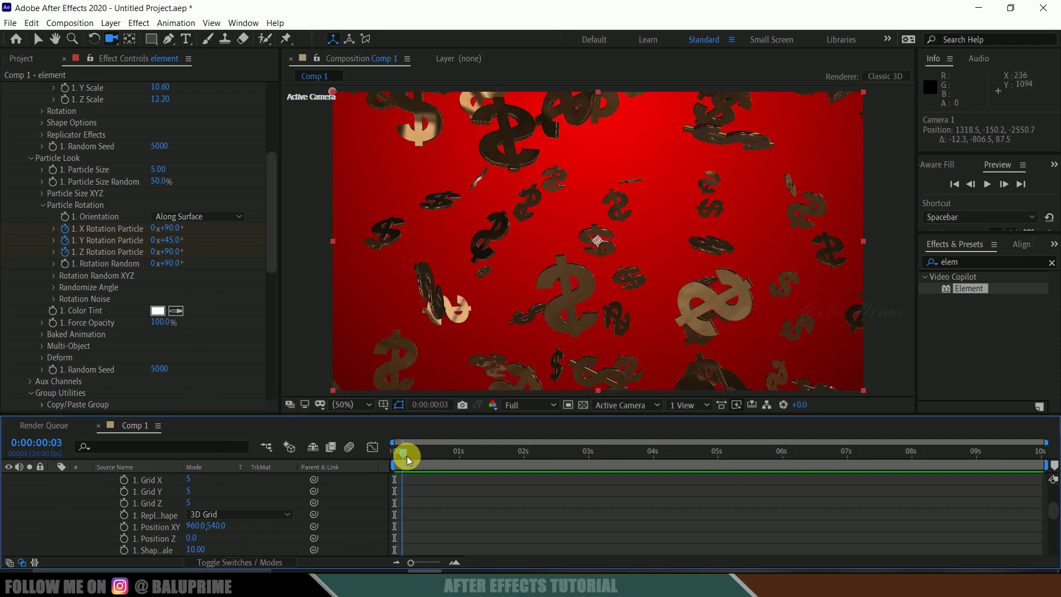
Step: Keyframe Position XY from 960,-545 at 0 s to 960,1131 at 10 s, with Z rotation keyframed
click(66, 251)
scroll(238, 265, up, 5)
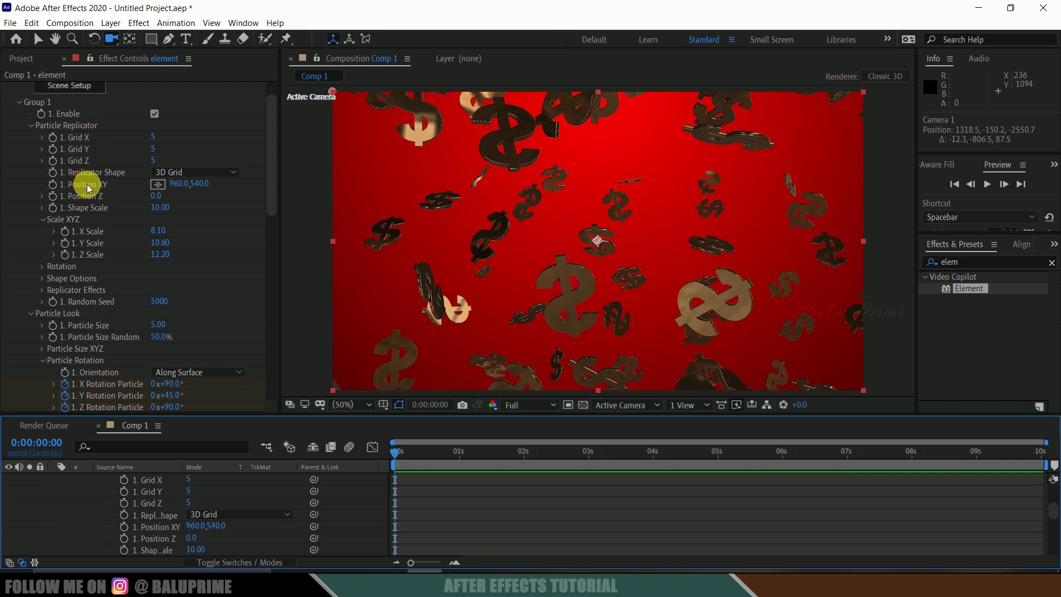
click(51, 184)
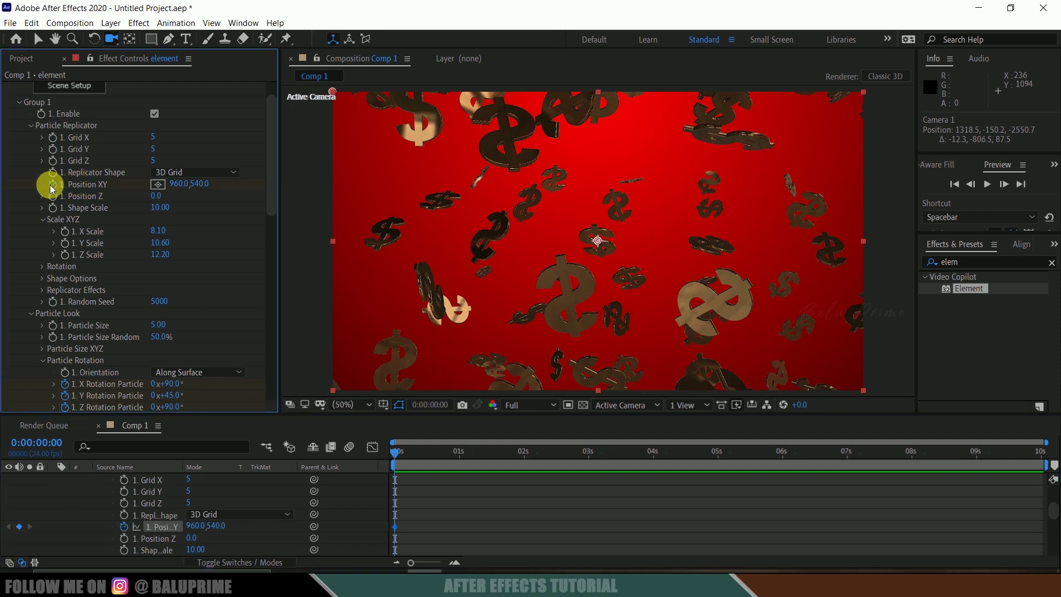
drag(205, 190, 141, 198)
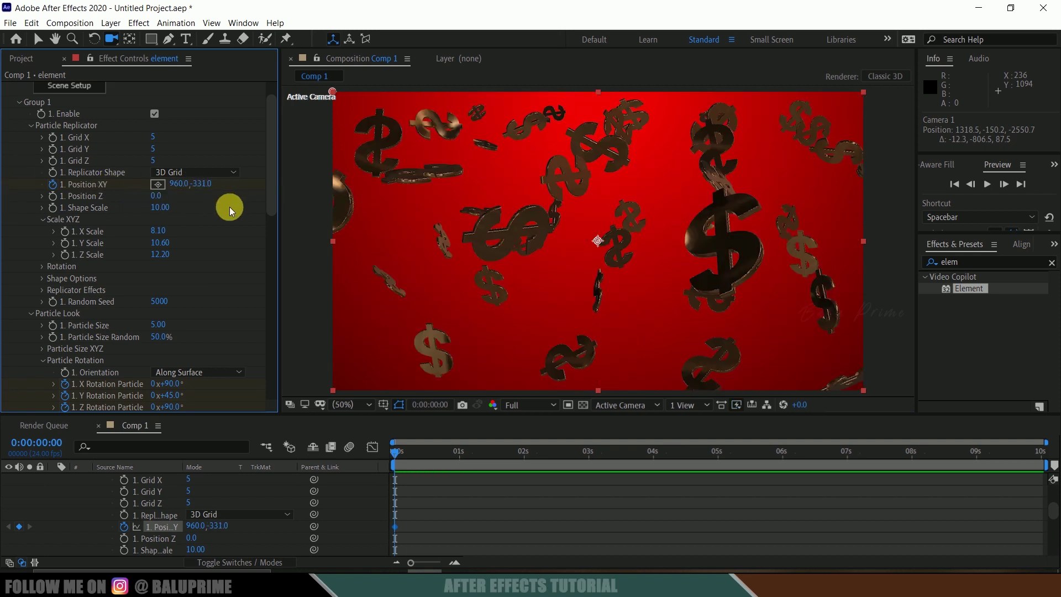
mouse_move(206, 184)
mouse_down()
mouse_move(95, 194)
mouse_move(204, 192)
mouse_up()
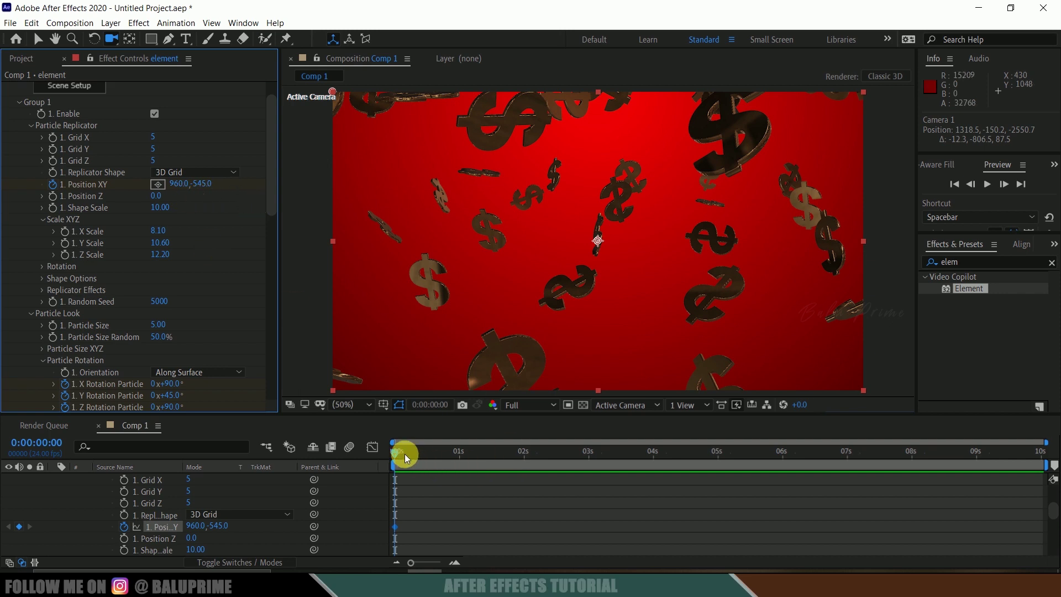
drag(404, 453, 1050, 481)
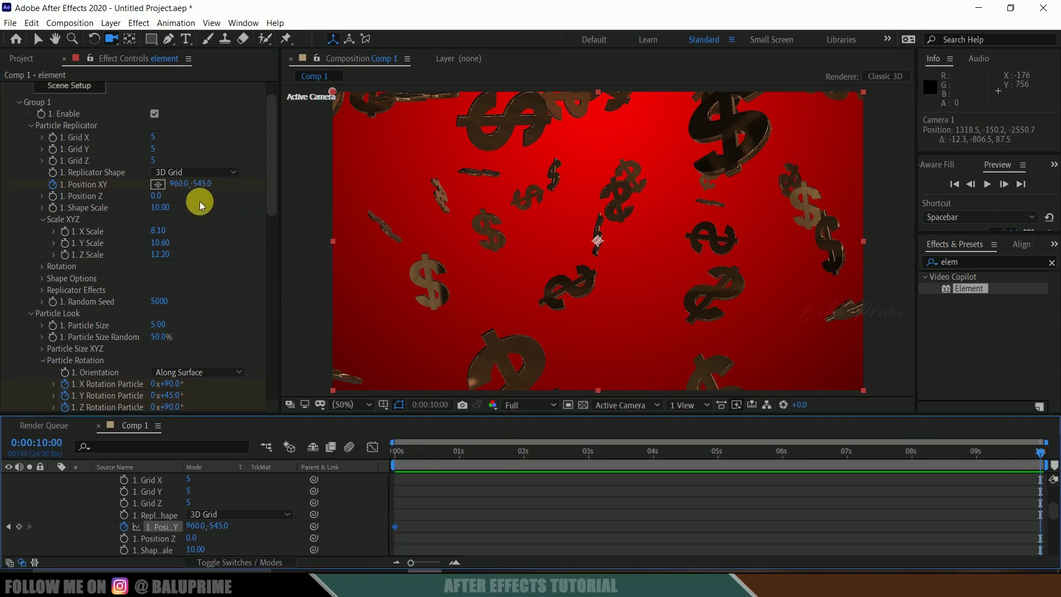
drag(201, 188, 559, 177)
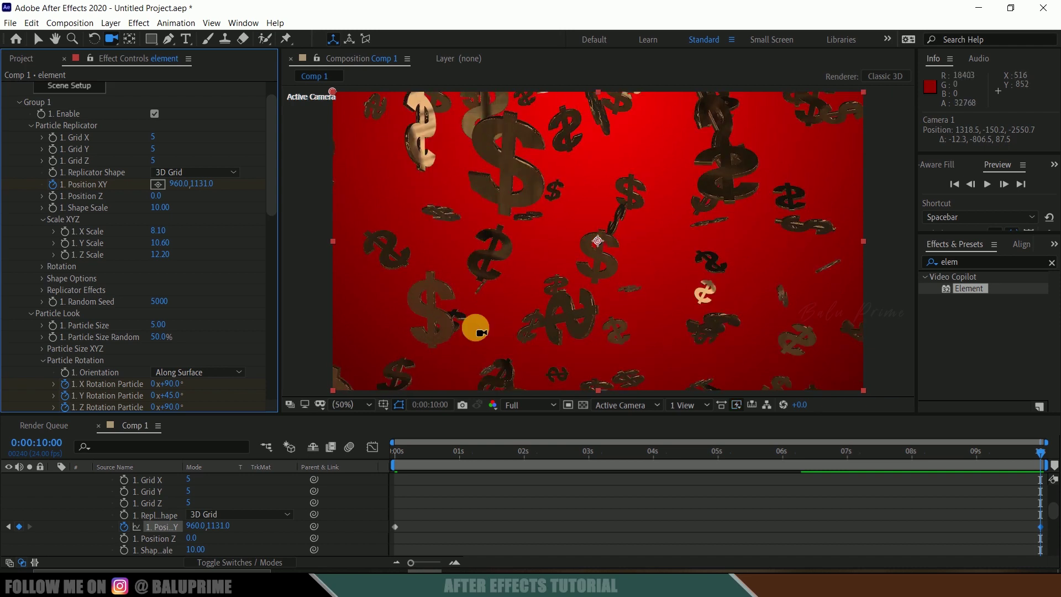
Step: Set the X, Y and Z Rotation Particle revolutions to 1
scroll(234, 307, down, 4)
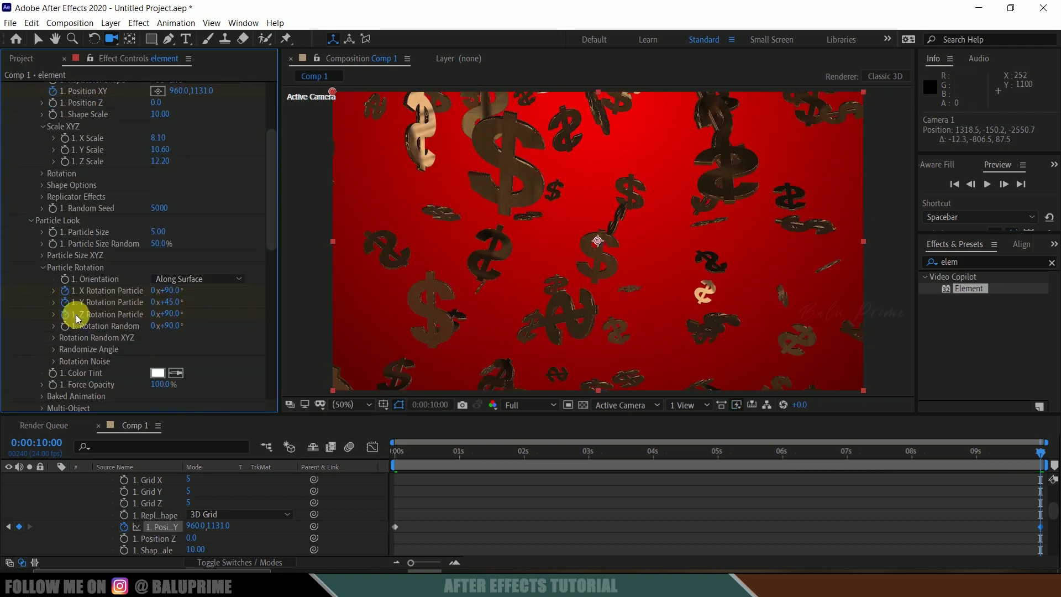
click(157, 293)
text(1)
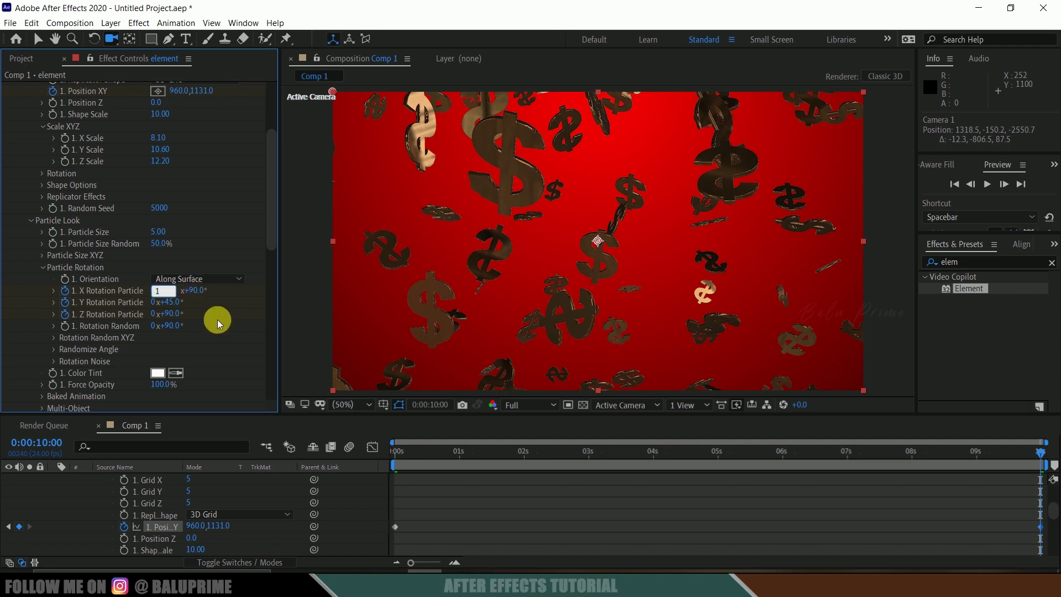
key(Return)
click(157, 302)
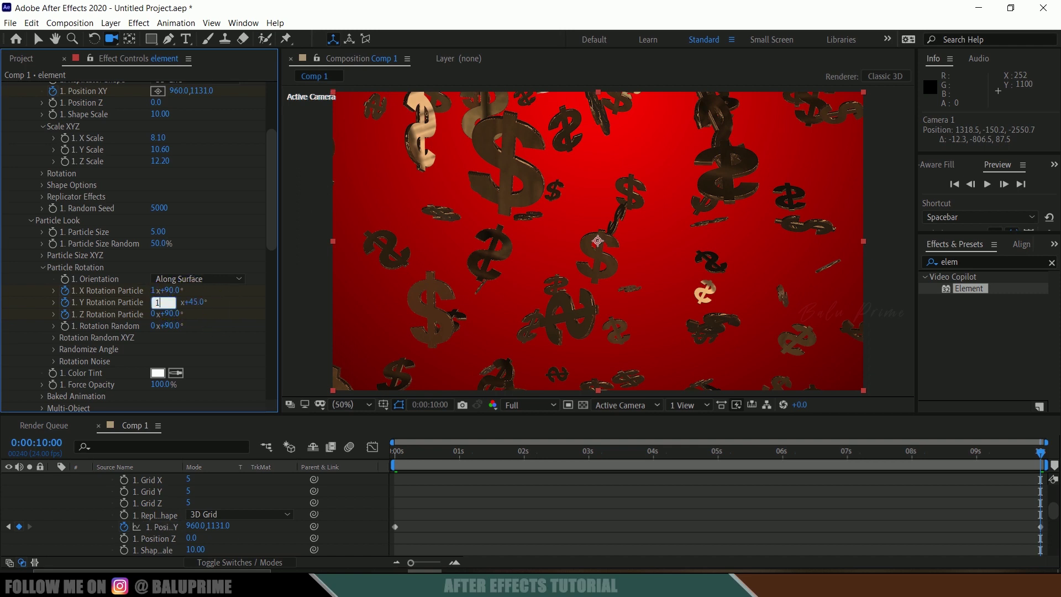
text(1)
key(Return)
click(156, 313)
Step: Preview the spinning dollars and stop at about 0:00:01:18
key(space)
mouse_move(519, 560)
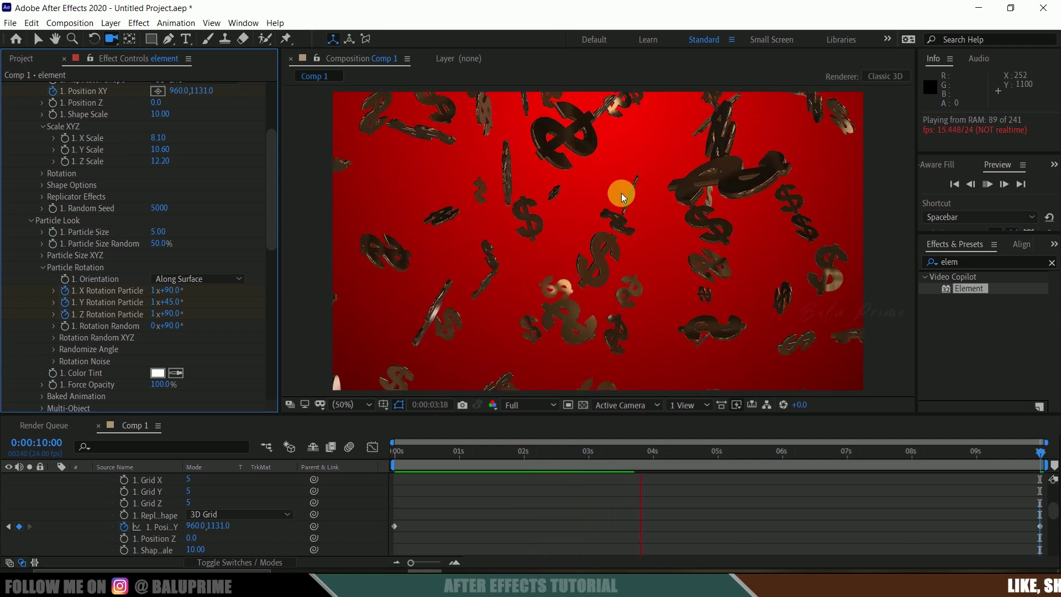
click(492, 458)
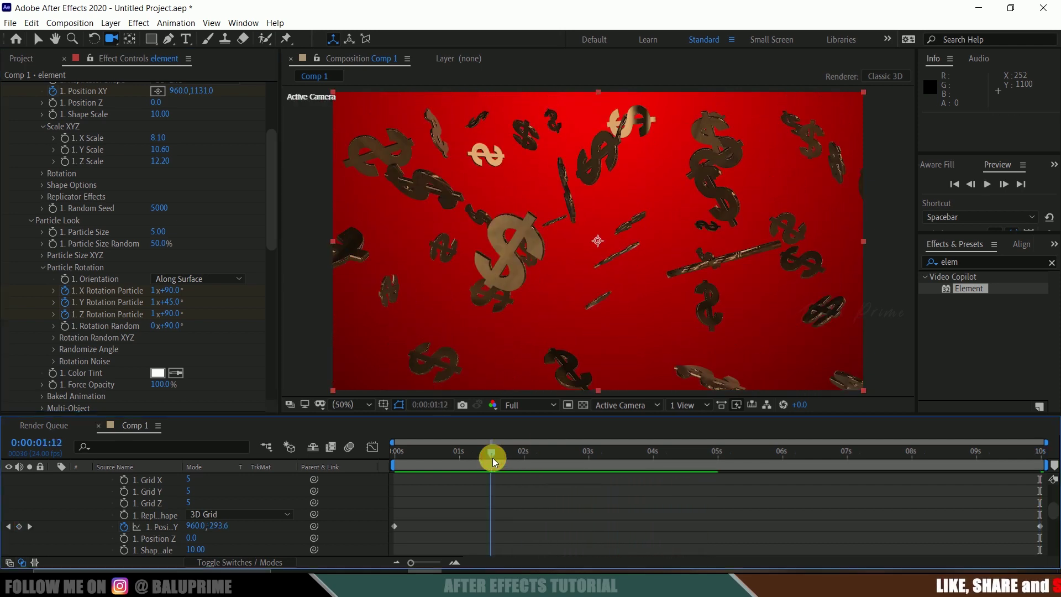
drag(492, 458, 507, 458)
scroll(236, 300, down, 5)
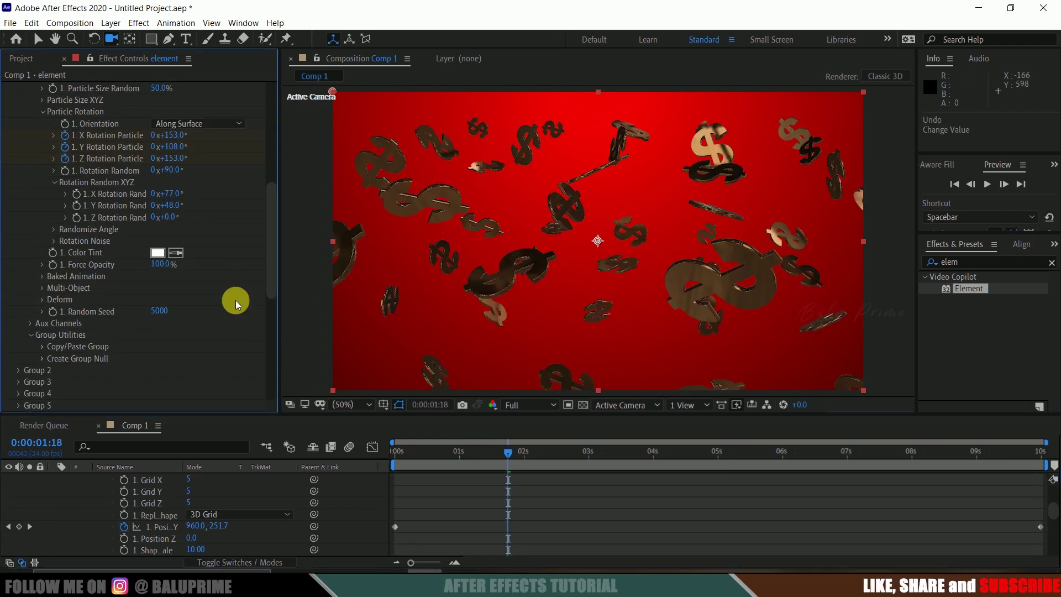
scroll(235, 300, down, 2)
Step: In Camera 1's Camera Options, turn Depth of Field on and set Aperture to 100
scroll(148, 498, up, 15)
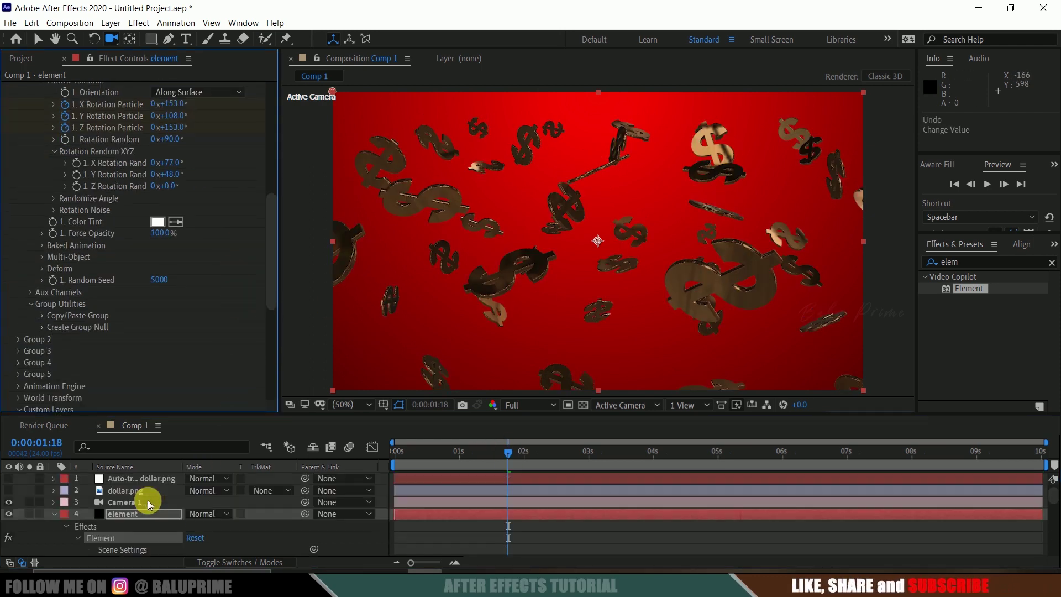
click(107, 503)
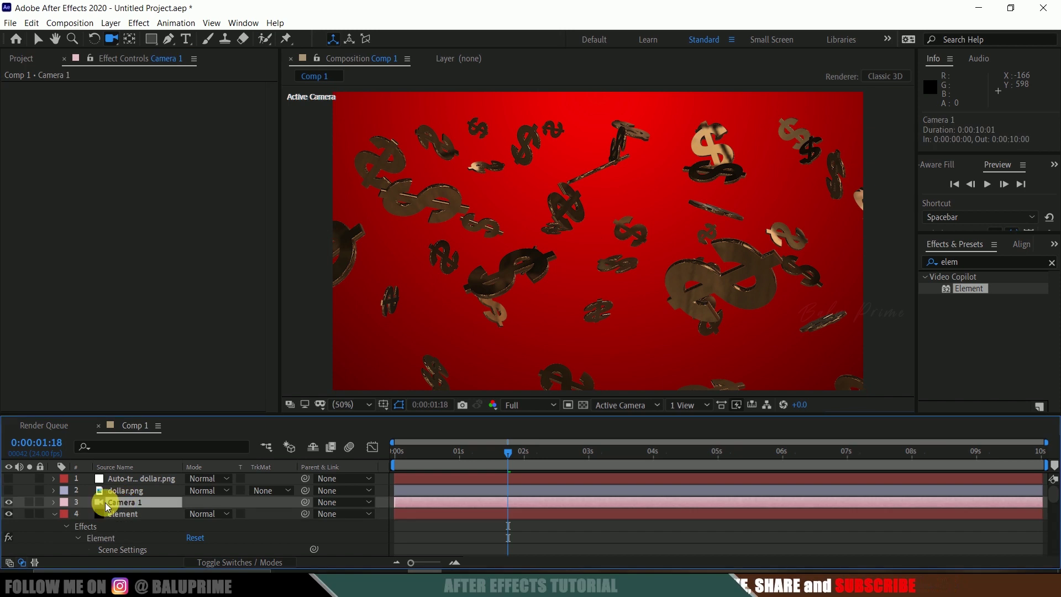
click(53, 502)
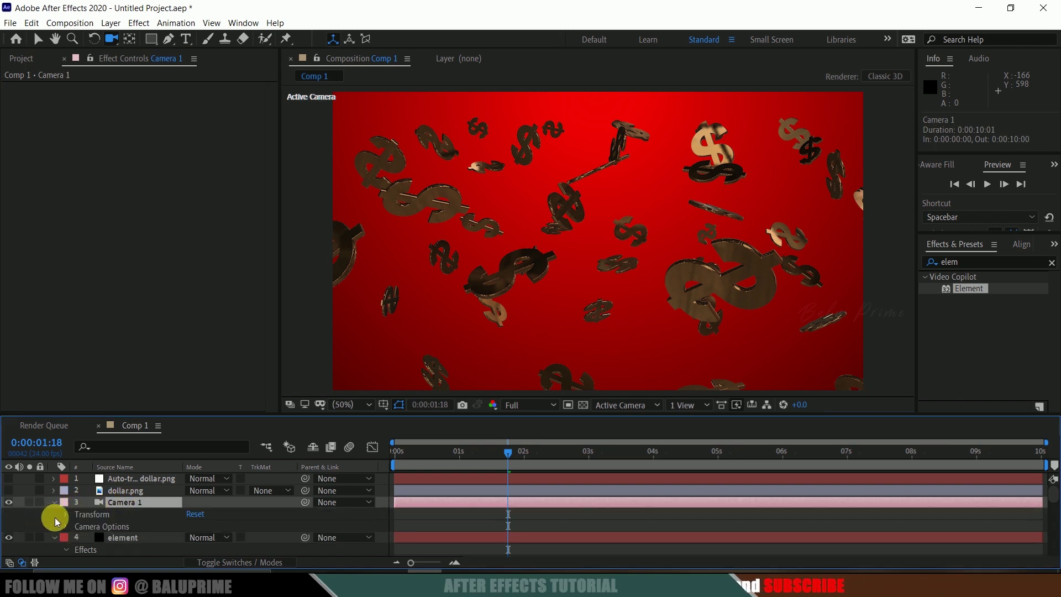
click(65, 526)
scroll(143, 530, down, 1)
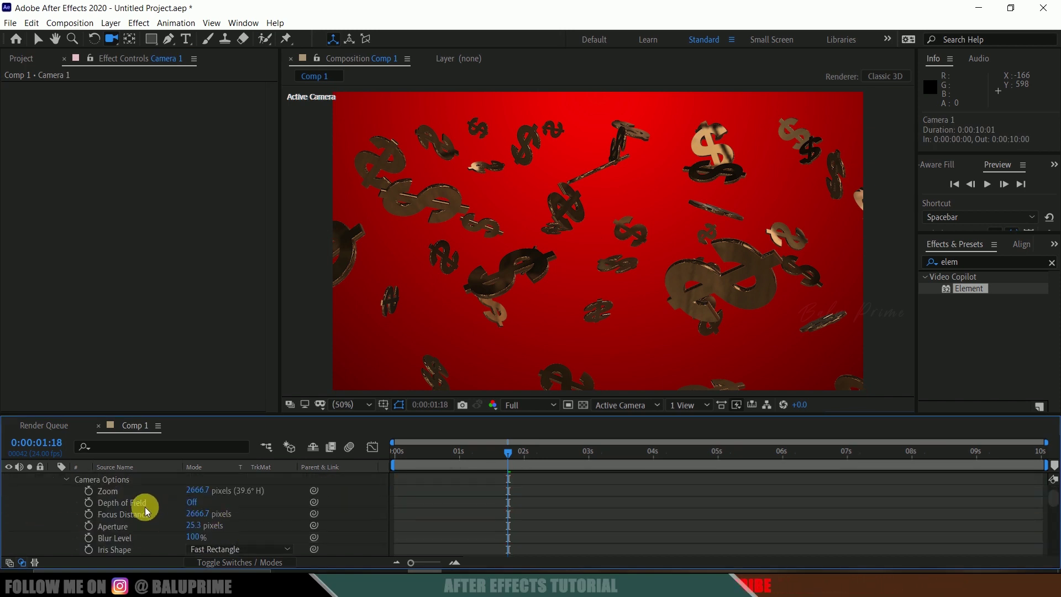
click(196, 504)
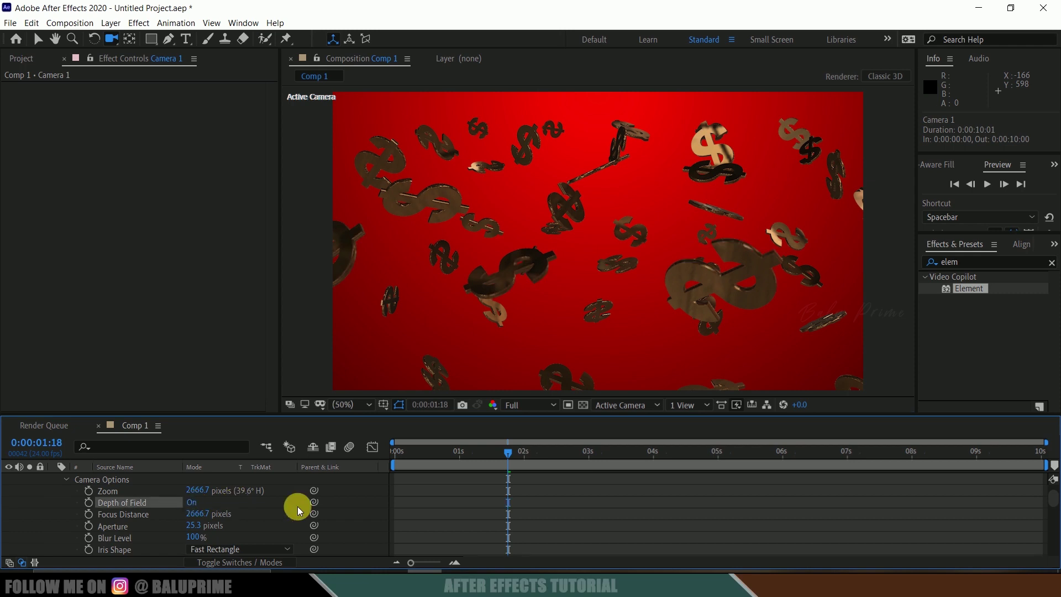
drag(203, 527, 219, 527)
click(201, 525)
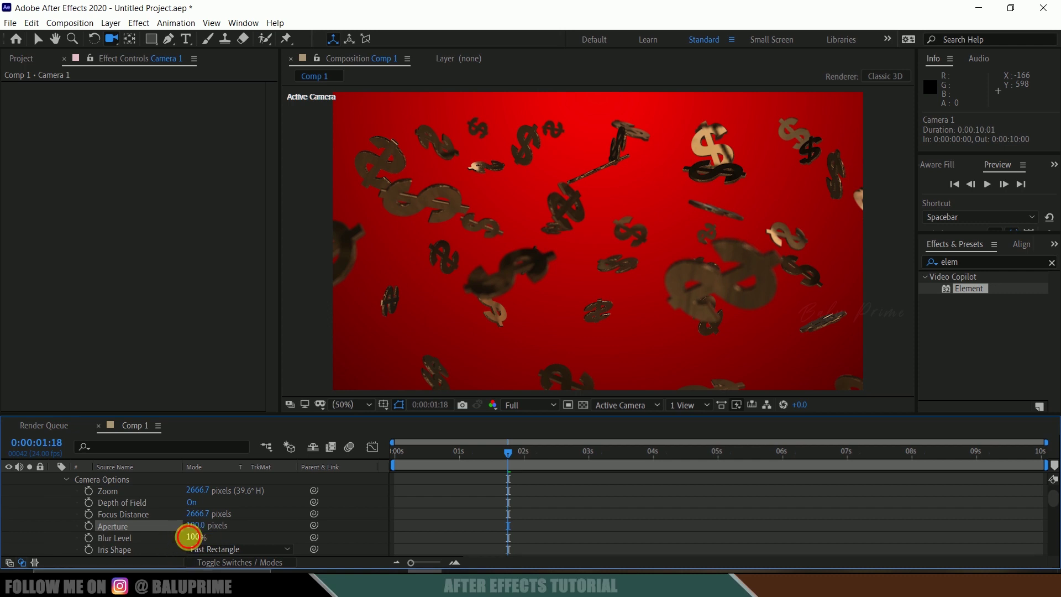
Step: Set Blur Level to 250% and Focus Distance to 1500 pixels, keyframed at 0 s
click(192, 536)
text(250)
key(Return)
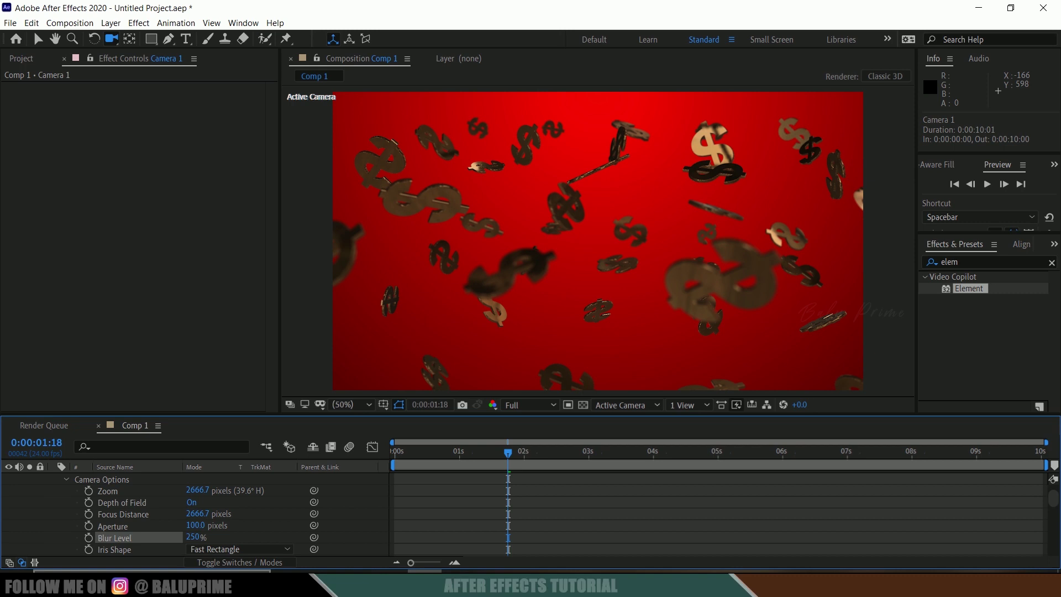
click(197, 513)
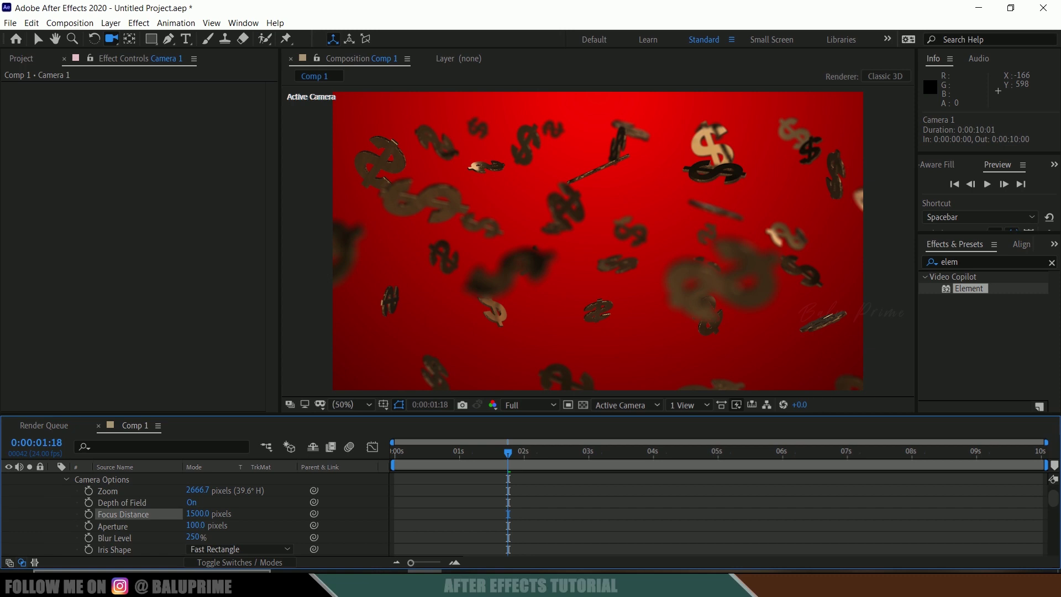
click(576, 440)
key(Home)
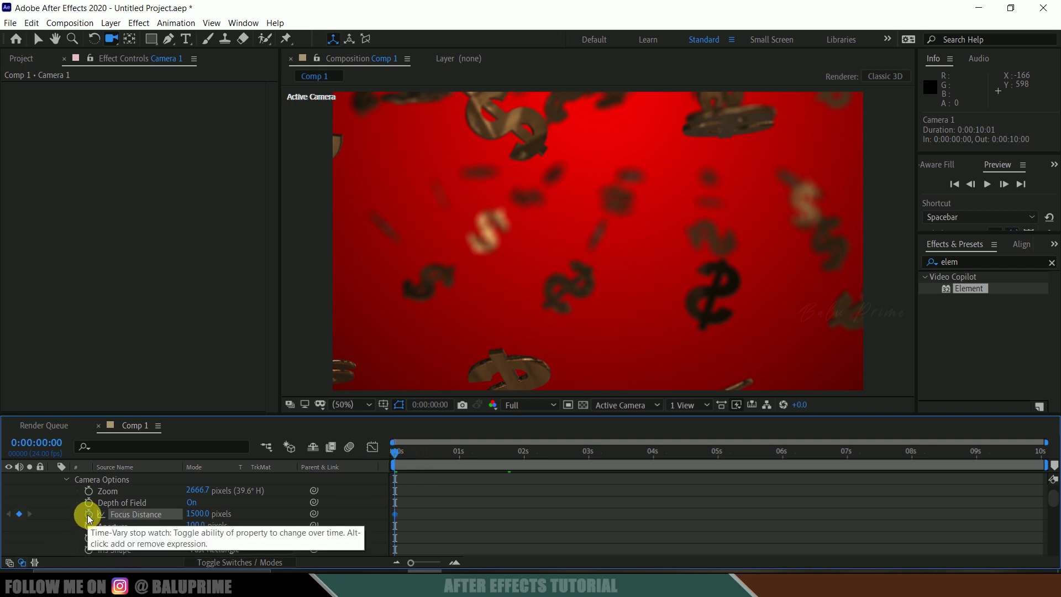
Step: Keyframe Focus Distance to 3000 pixels at 10 s, then preview from the first frame
drag(425, 449, 1047, 449)
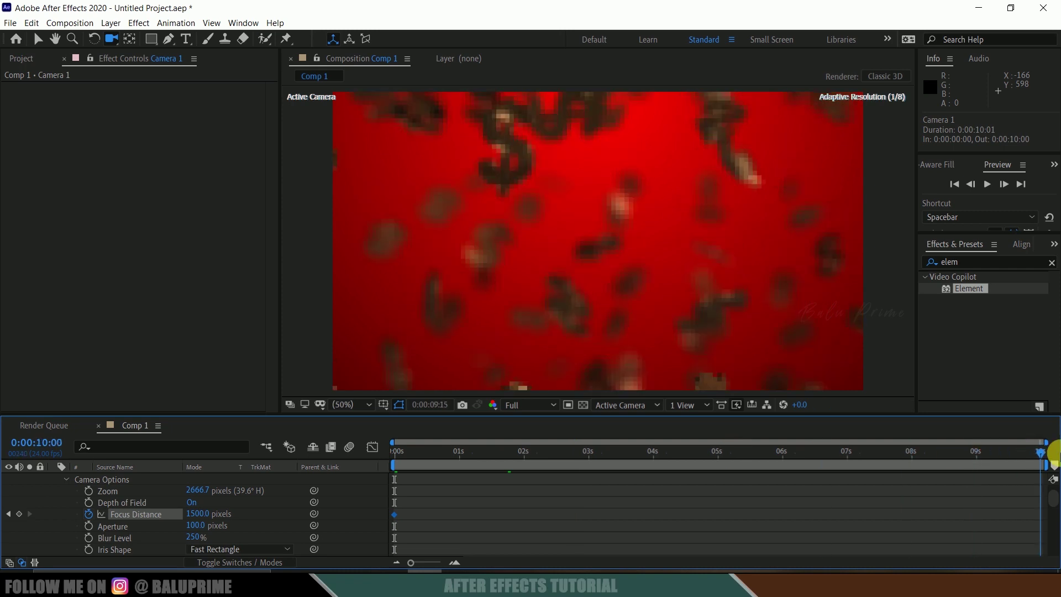
click(198, 513)
text(300)
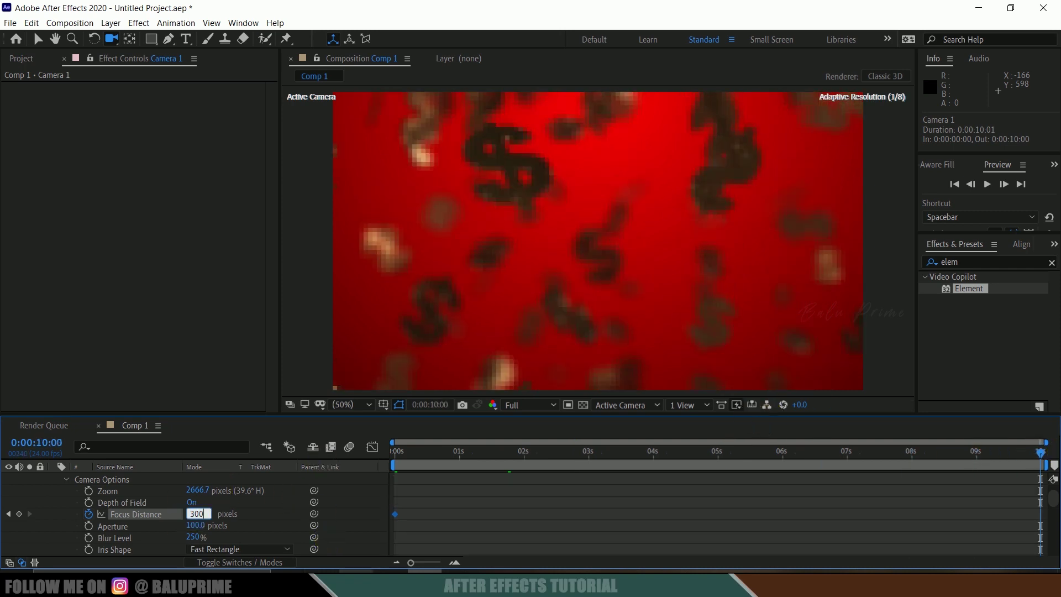
text(0)
key(Return)
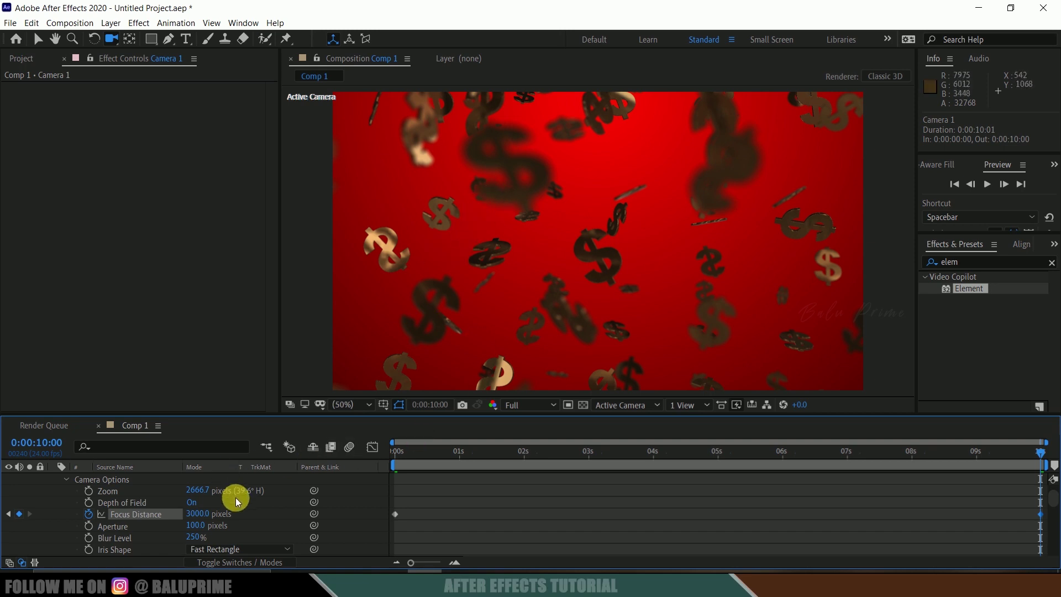
click(399, 460)
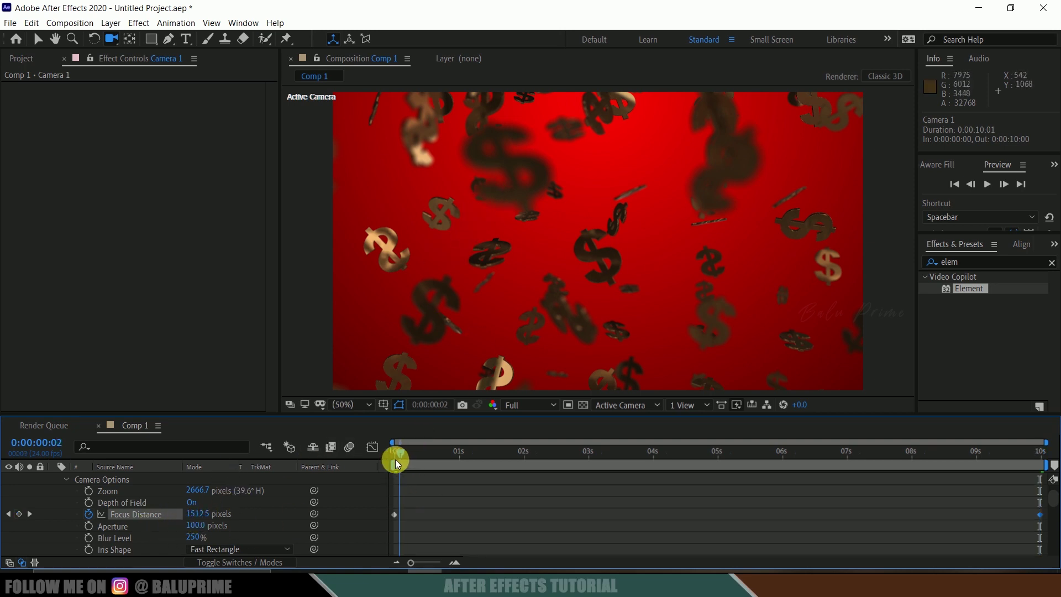
drag(396, 459, 393, 460)
key(space)
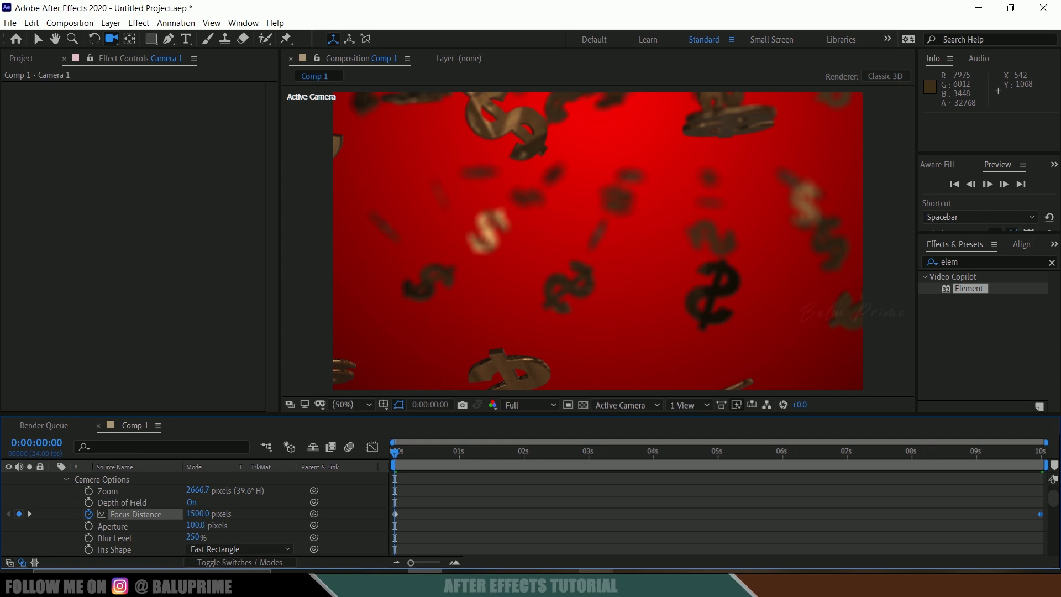
Step: On the element layer, set Particle Replicator Grid X and Grid Y to 7, then preview
scroll(472, 479, up, 2)
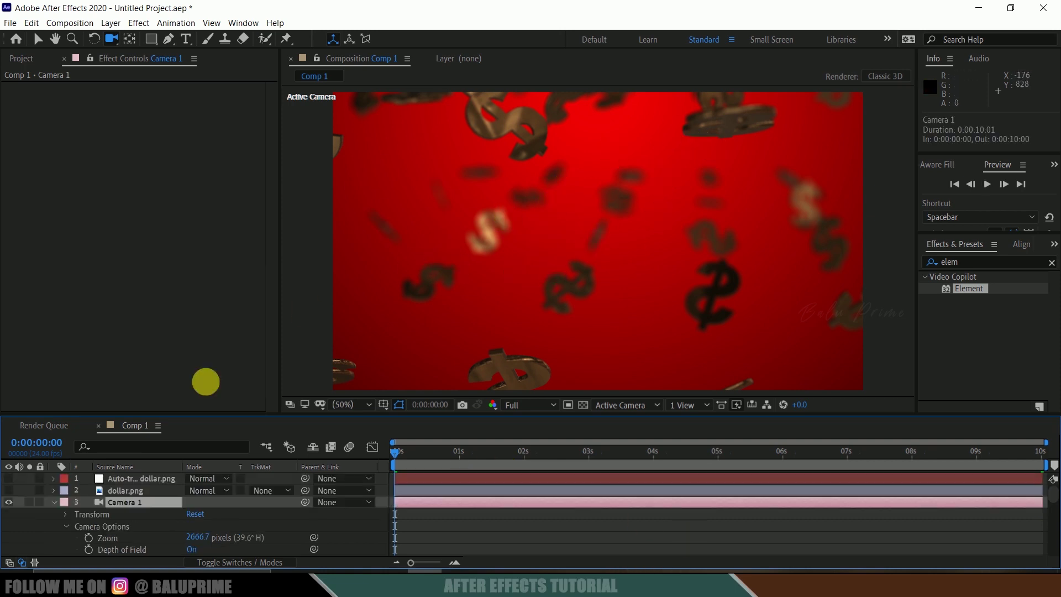
scroll(135, 534, down, 3)
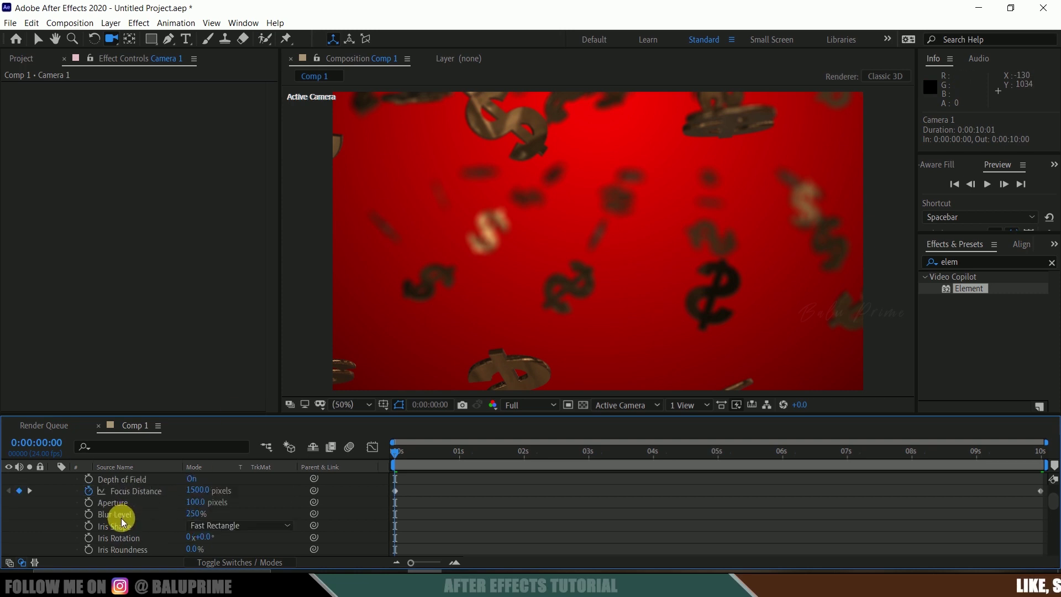
scroll(121, 518, down, 3)
click(122, 478)
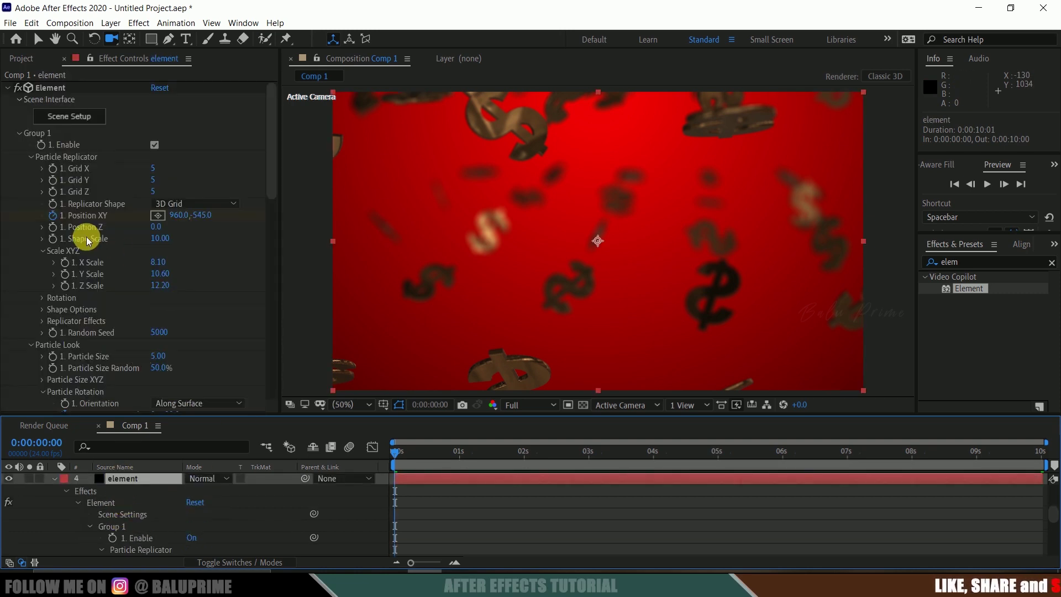
click(154, 168)
text(7)
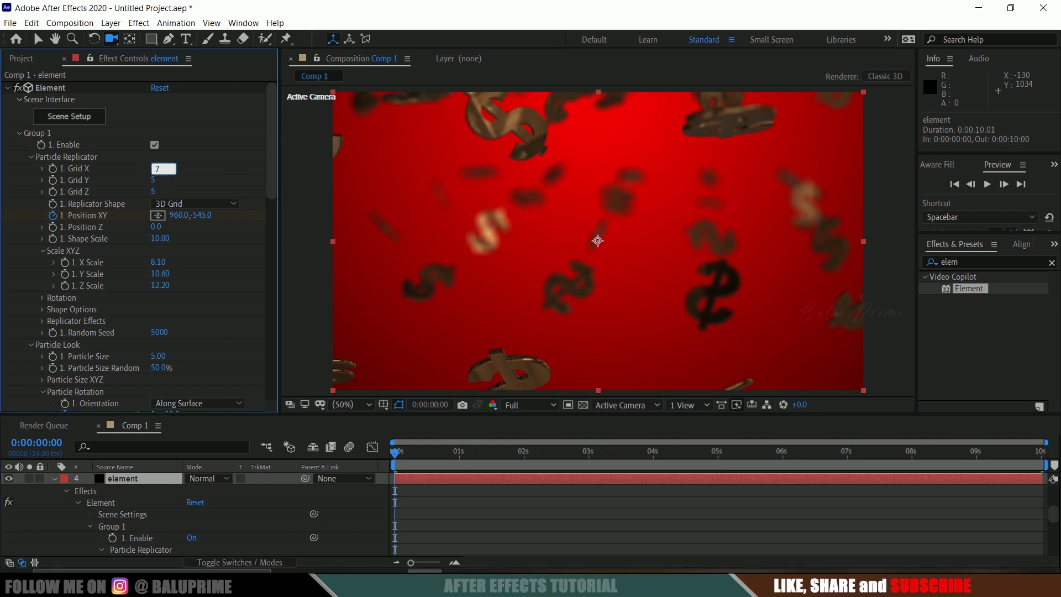
key(Tab)
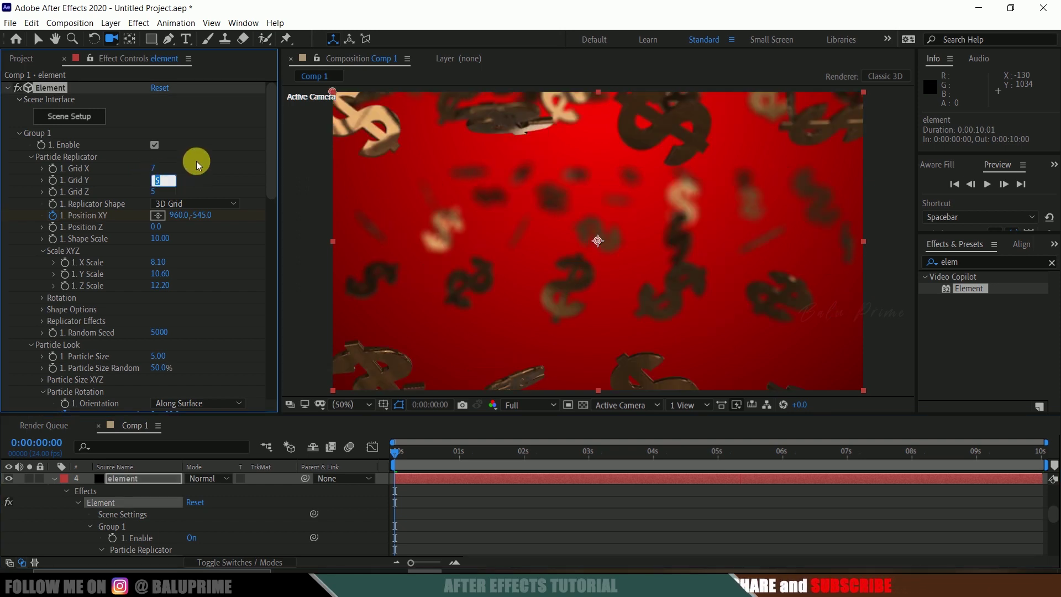
text(7)
click(196, 160)
key(space)
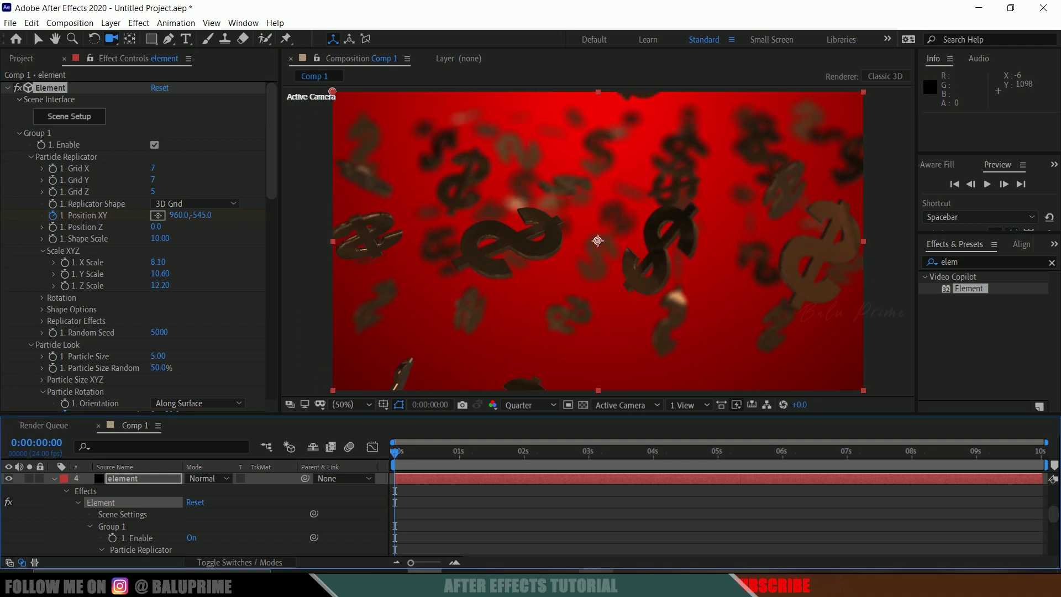